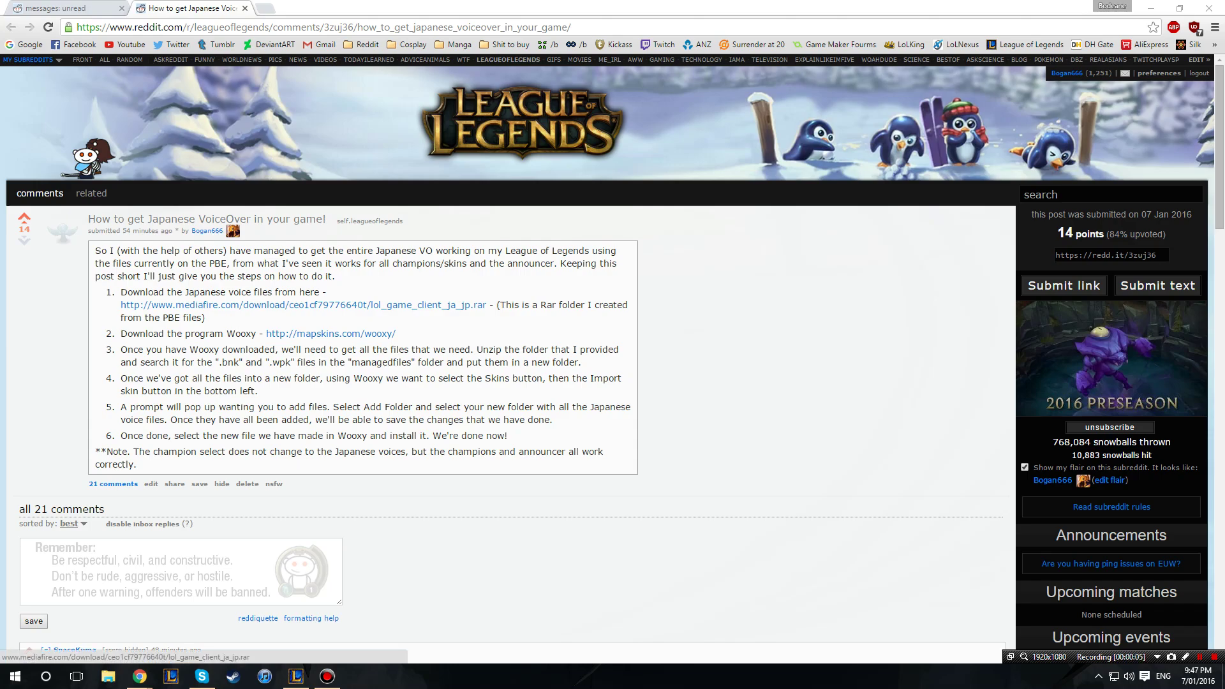
- Look over the guide's MediaFire voice-file download page and the mapskins.com Wooxy page, then close both
left_click(300, 305)
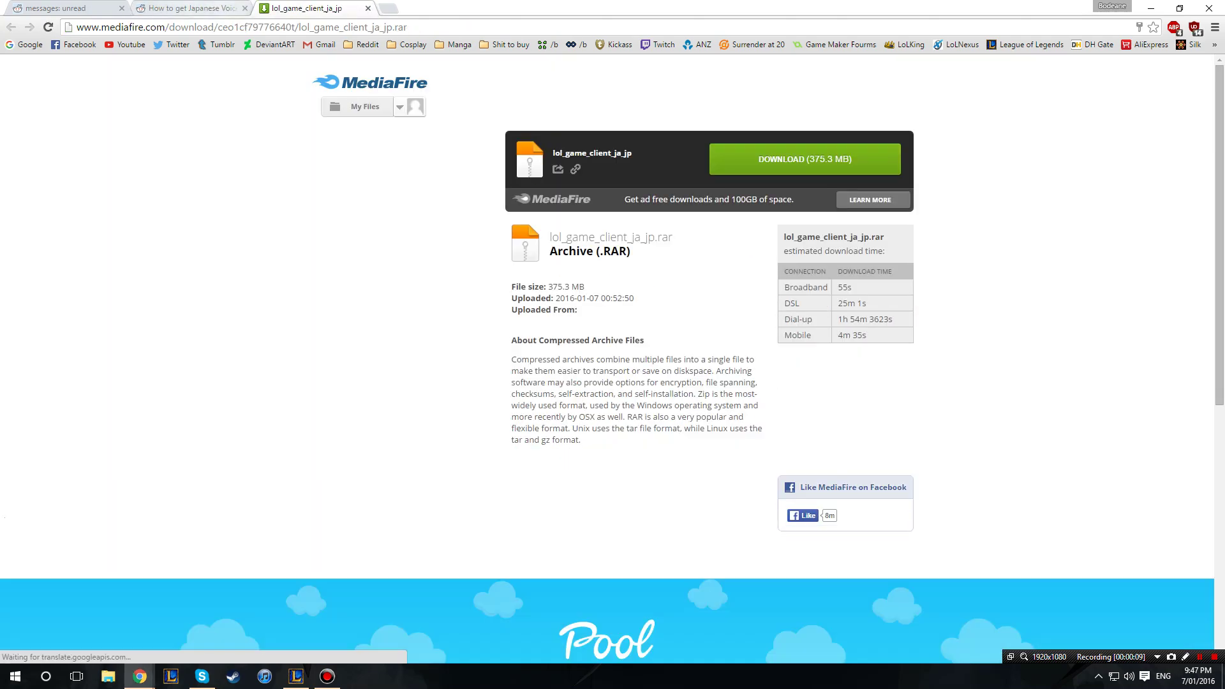
key("ctrl+w")
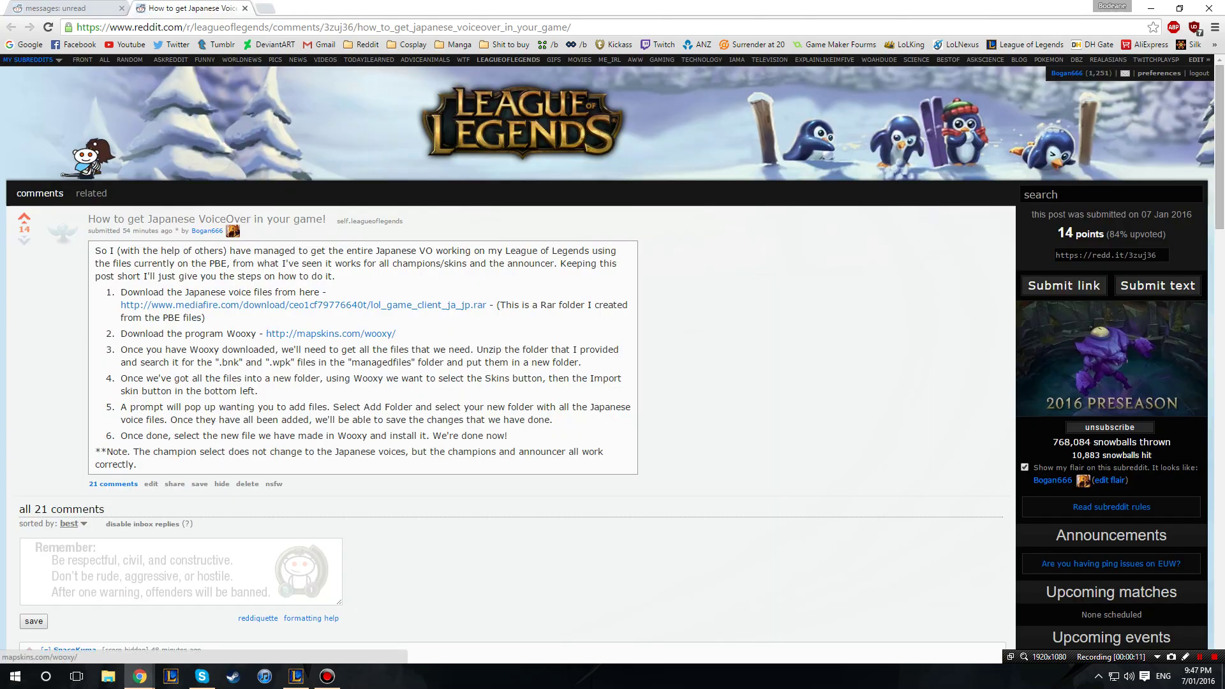
left_click(331, 334)
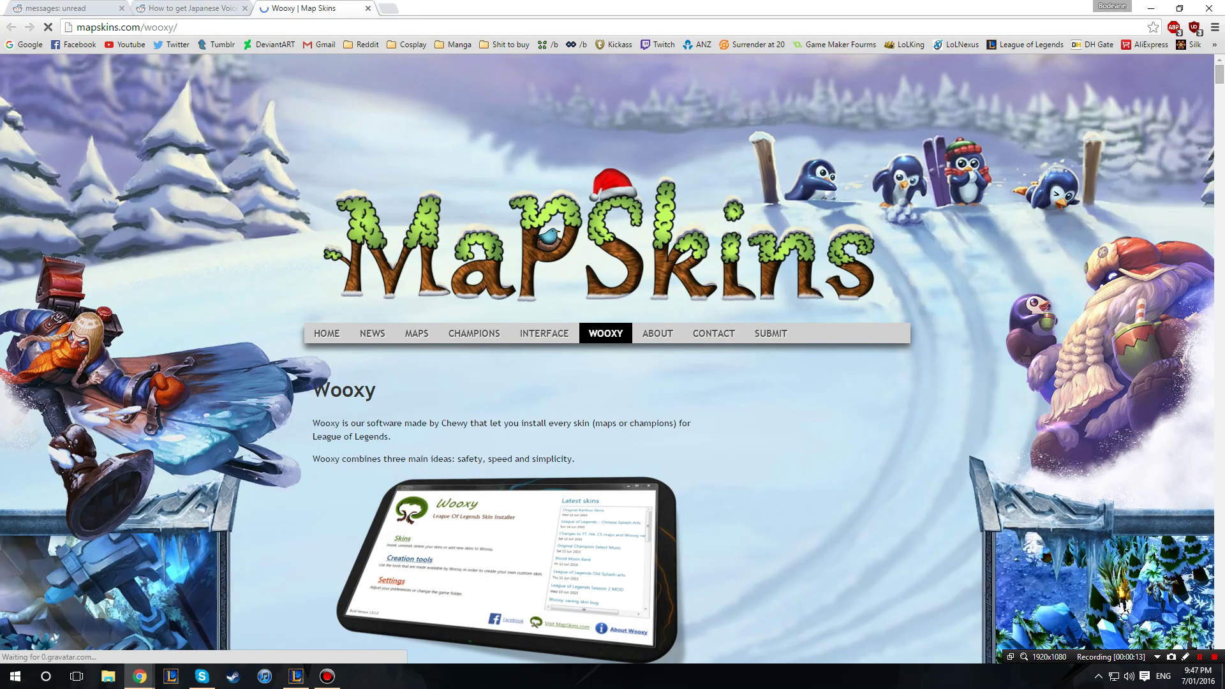
scroll(613, 357, "down", 7)
scroll(613, 357, "down", 2)
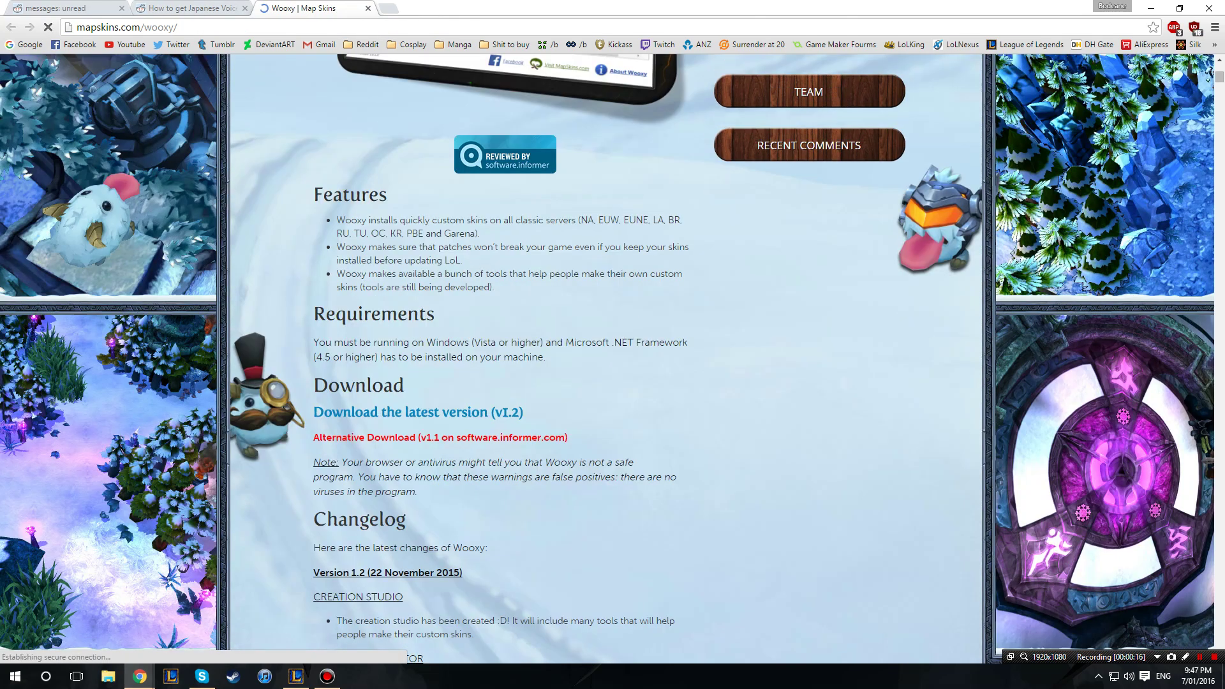
scroll(613, 358, "down", 1)
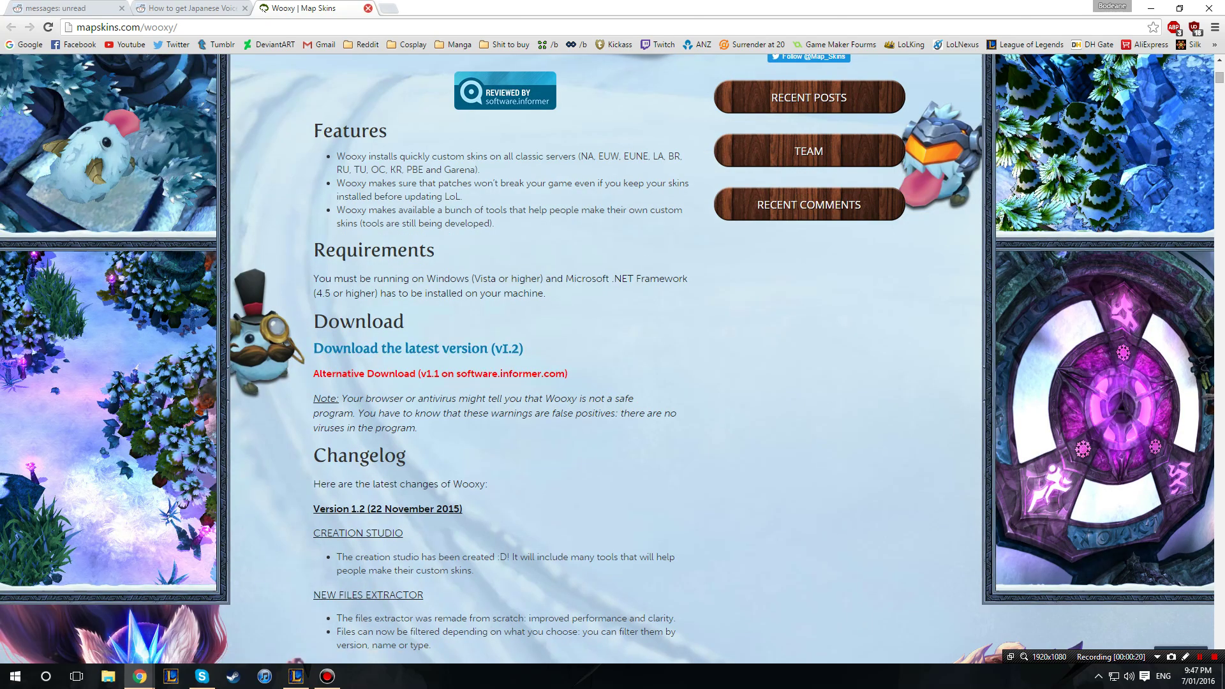
left_click(367, 9)
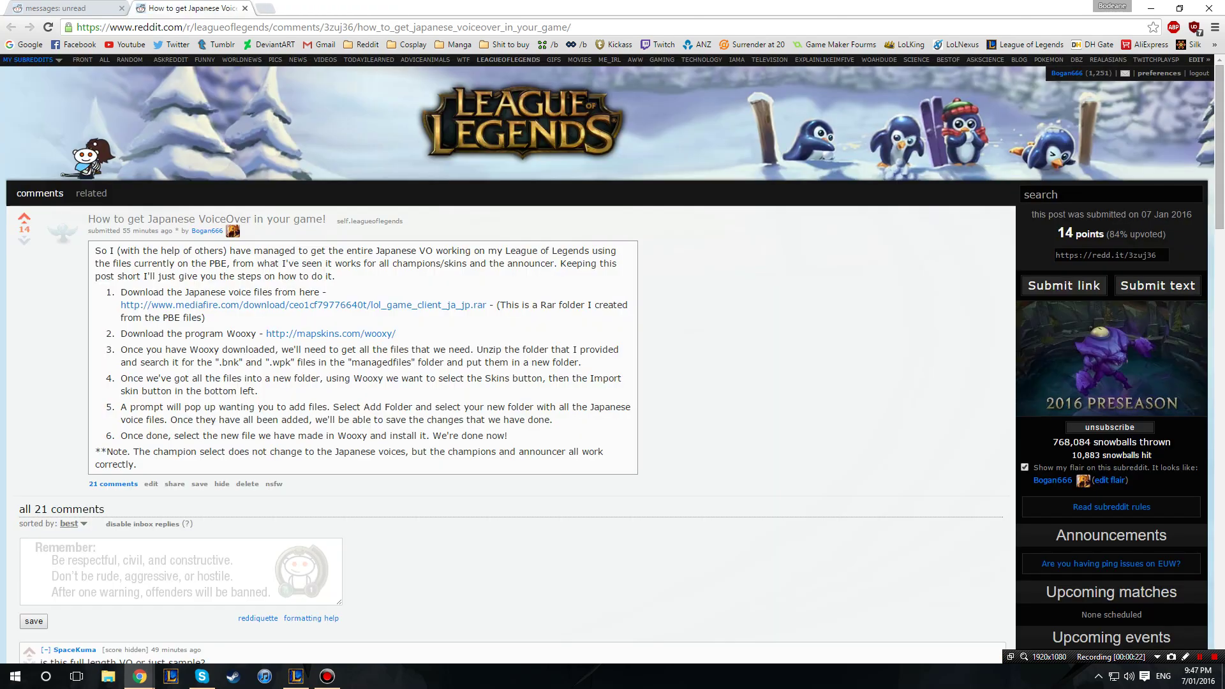
- Highlight the download and Wooxy link texts, then minimise Chrome to show the desktop
left_click_drag(121, 305, 488, 305)
left_click_drag(396, 334, 266, 334)
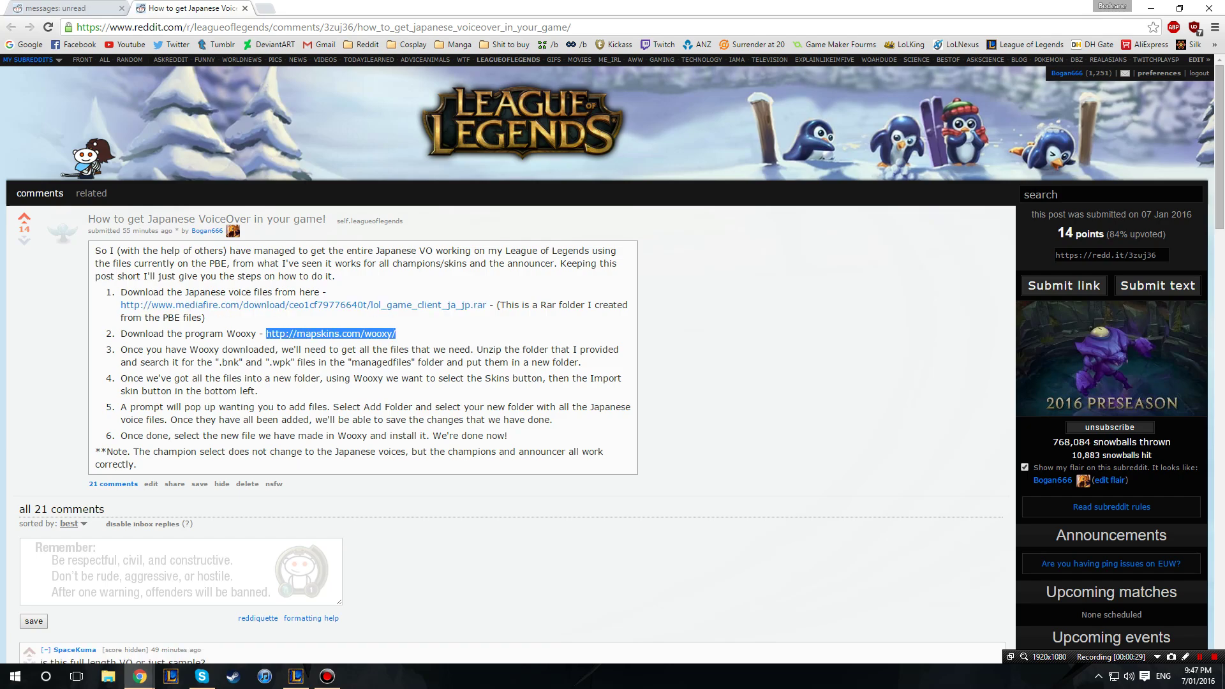
left_click(107, 677)
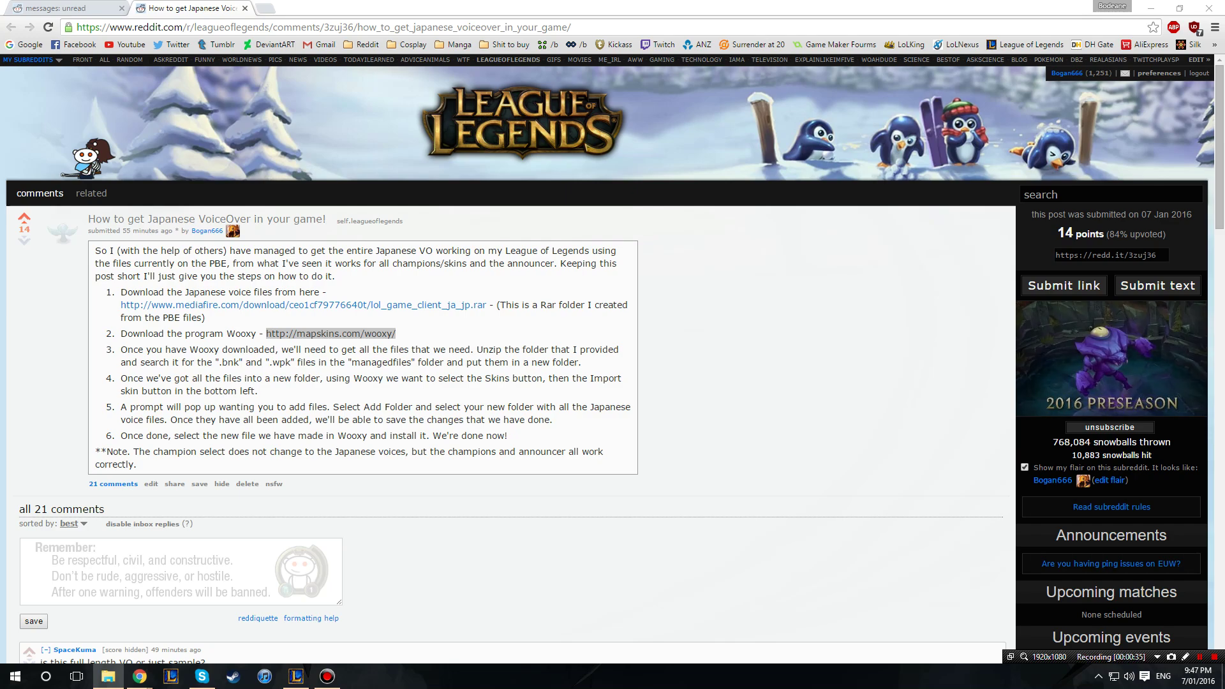
key("super+d")
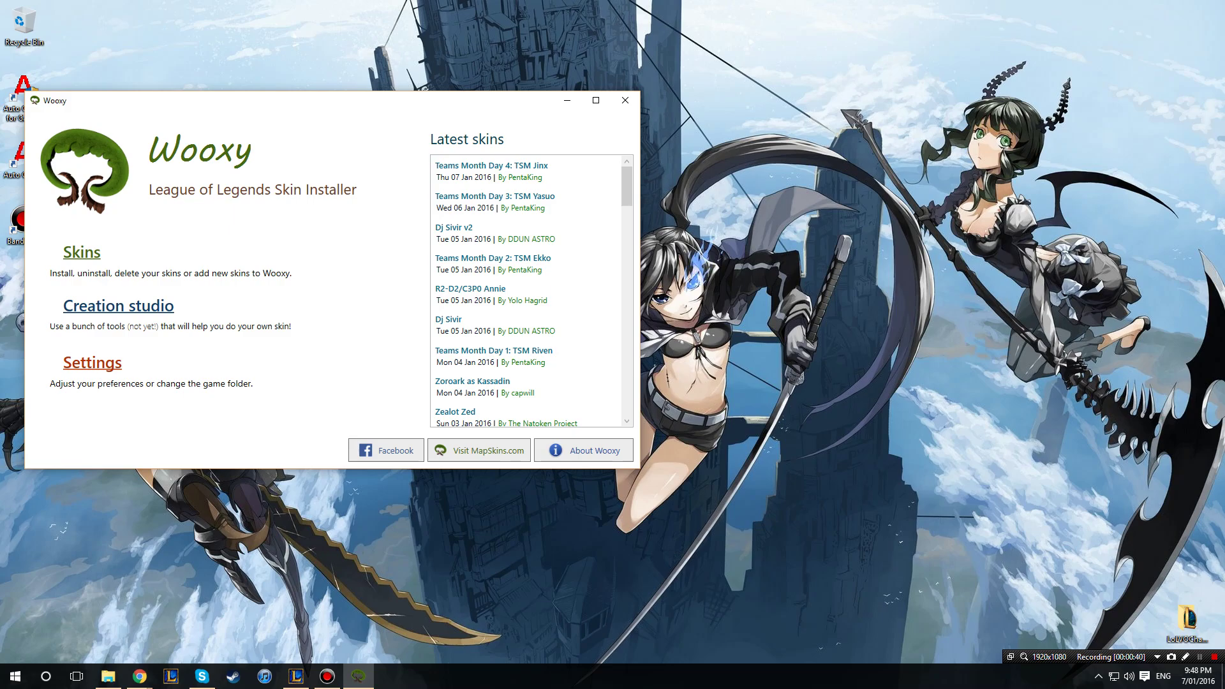
- In File Explorer, browse lol_game_client_ja_jp down through managedfiles into 0.0.0.2 and back
key("alt+Tab")
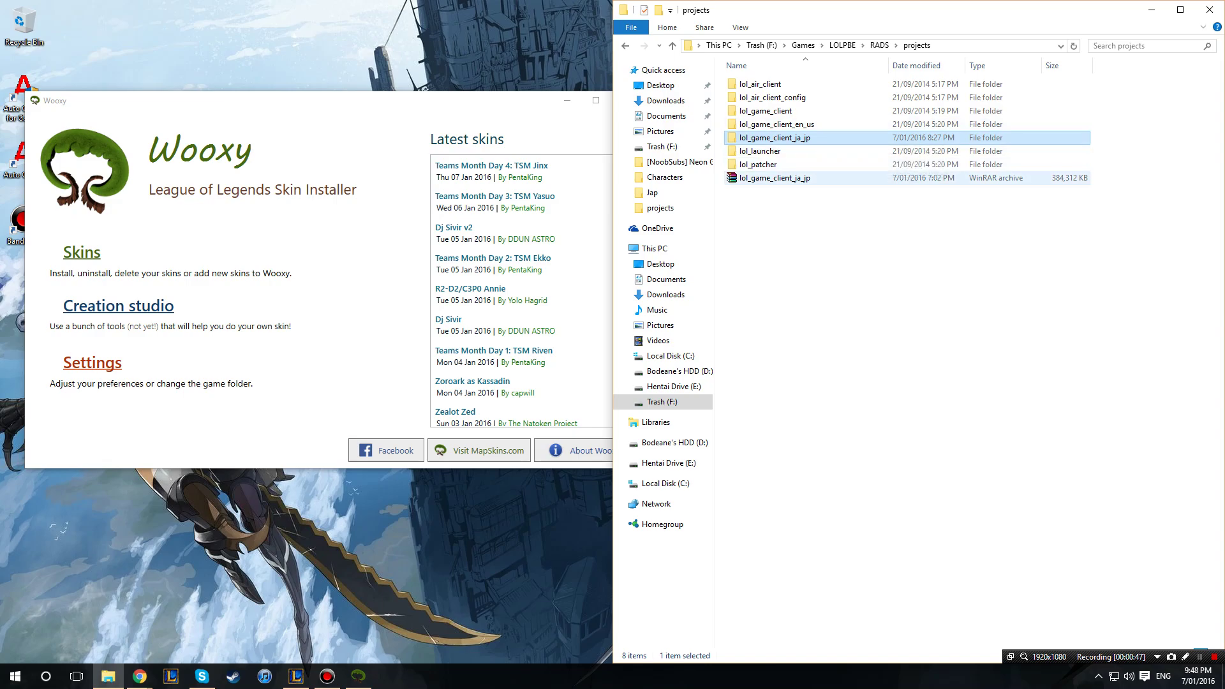
left_click(775, 178)
double_click(775, 137)
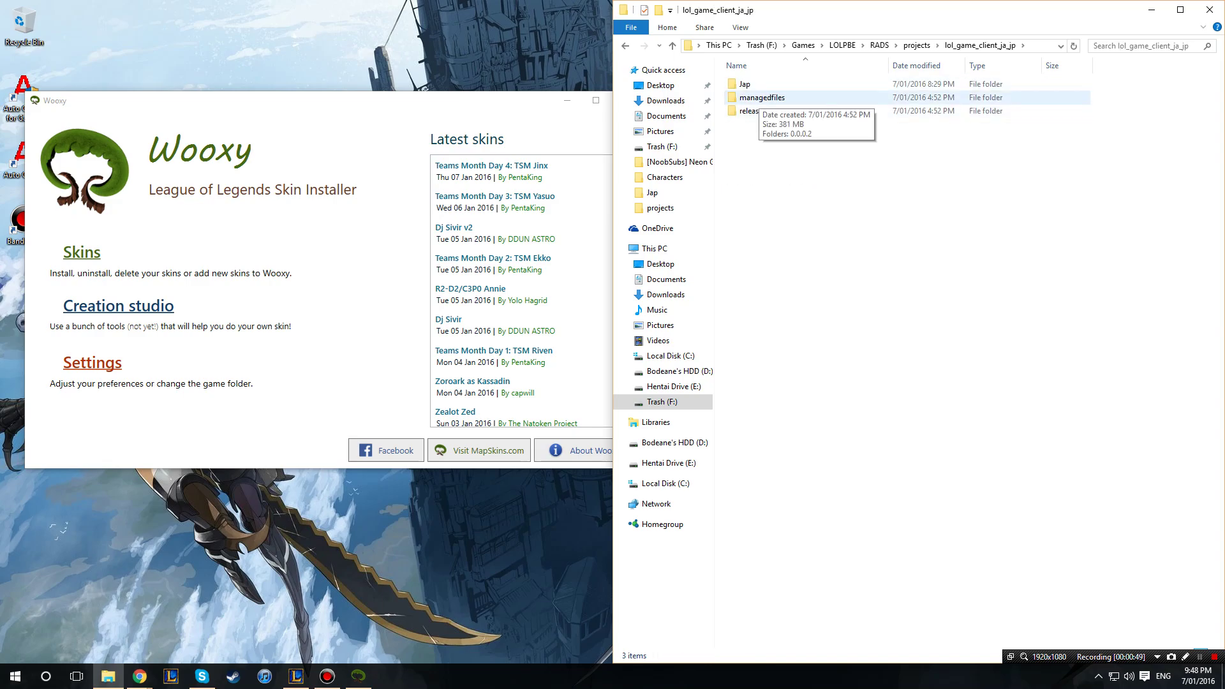
double_click(762, 97)
double_click(748, 83)
key("BackSpace")
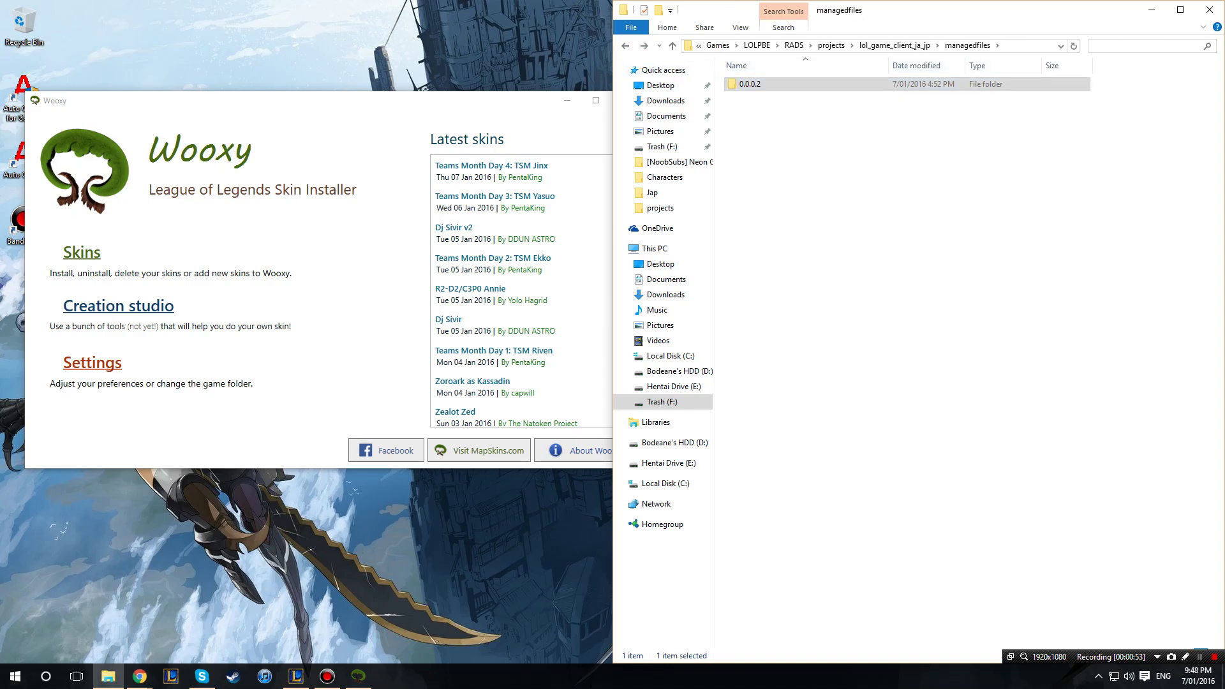
- Search managedfiles for wpk files, peek into the Jap folder, then return to managedfiles
type("wpk")
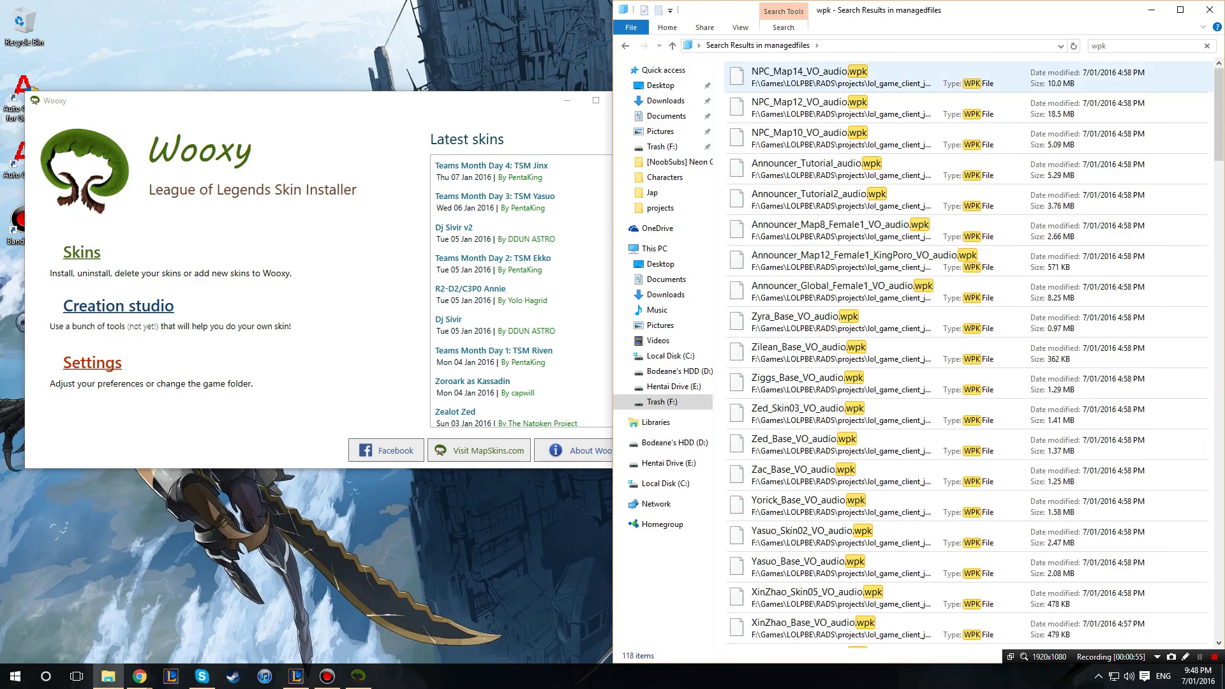
left_click(1099, 46)
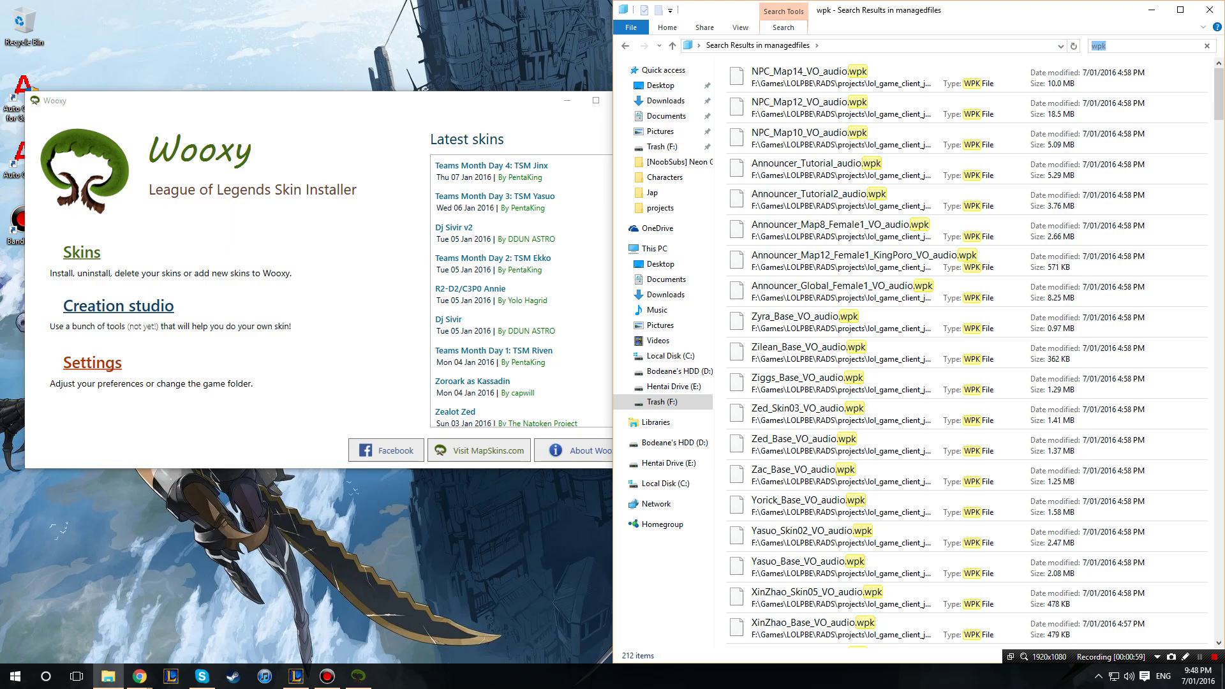
key("BackSpace")
key("BackSpace")
key("Up")
key("Return")
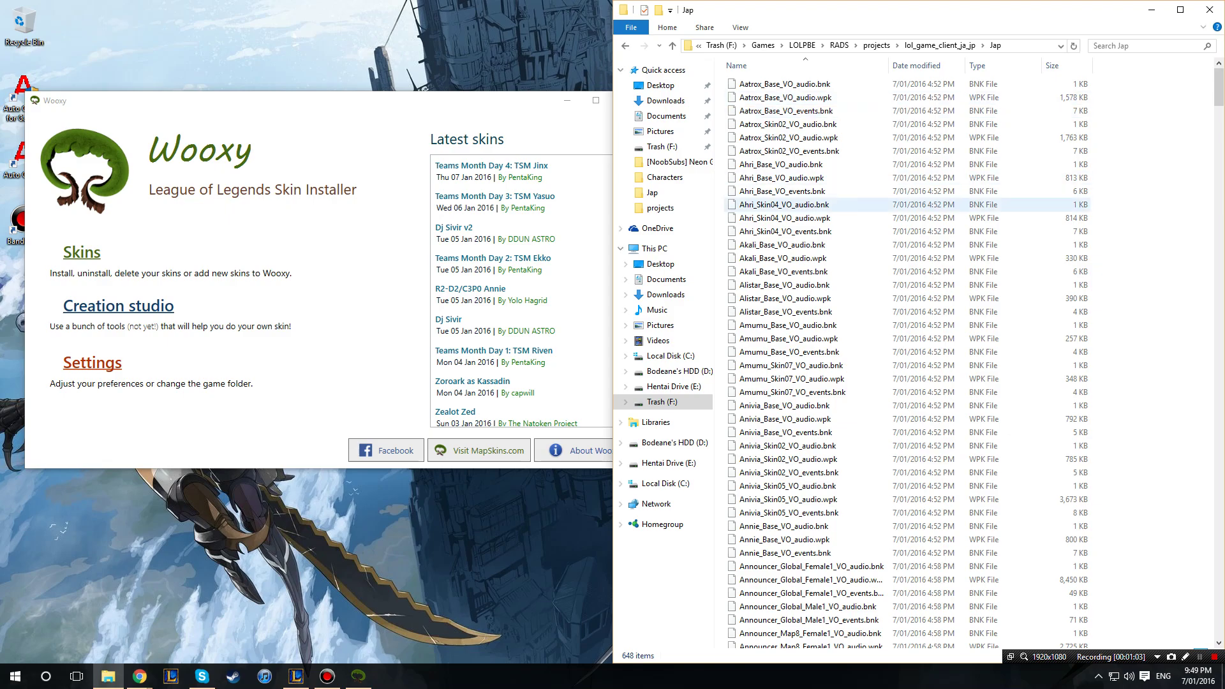
key("BackSpace")
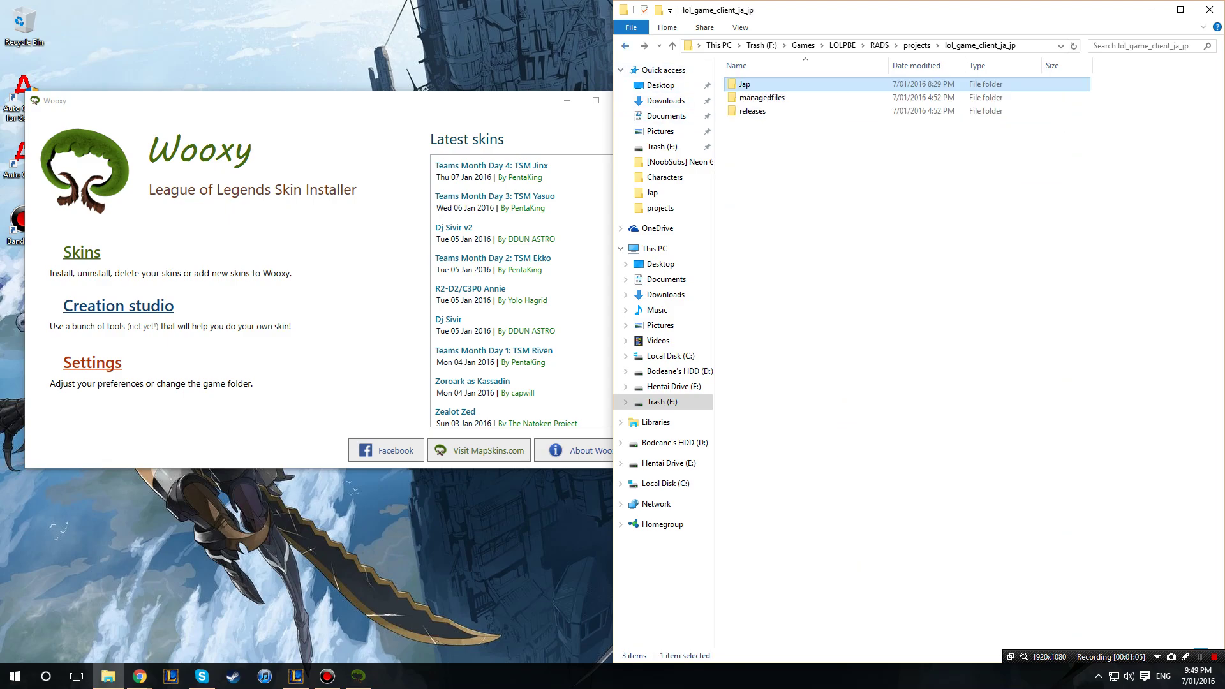
key("Down")
key("Return")
- Search managedfiles for bnk files, then open the Jap folder of 648 voice files
key("ctrl+e")
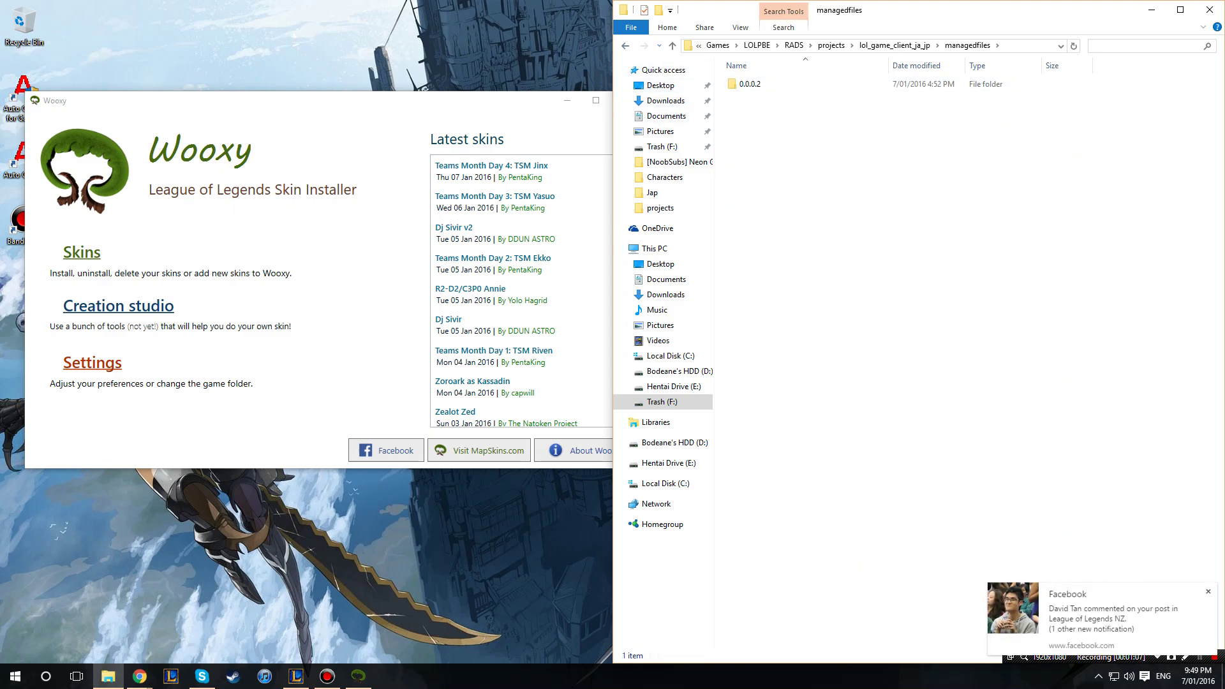
type("bnk")
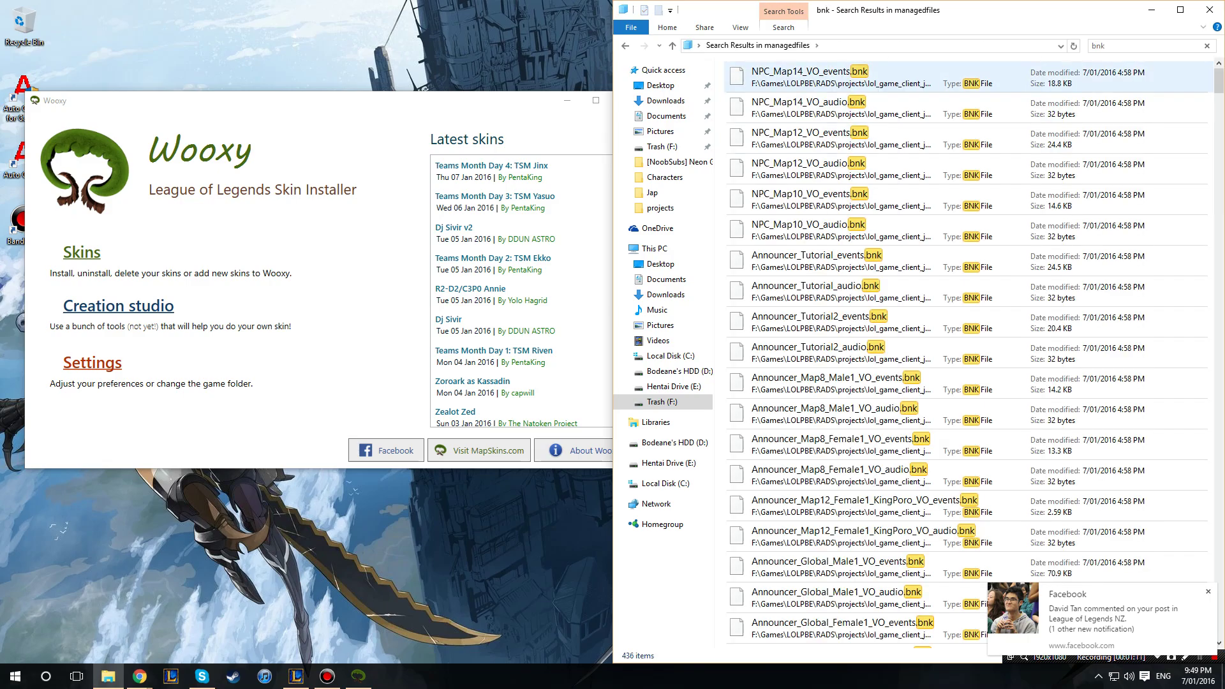
key("Escape")
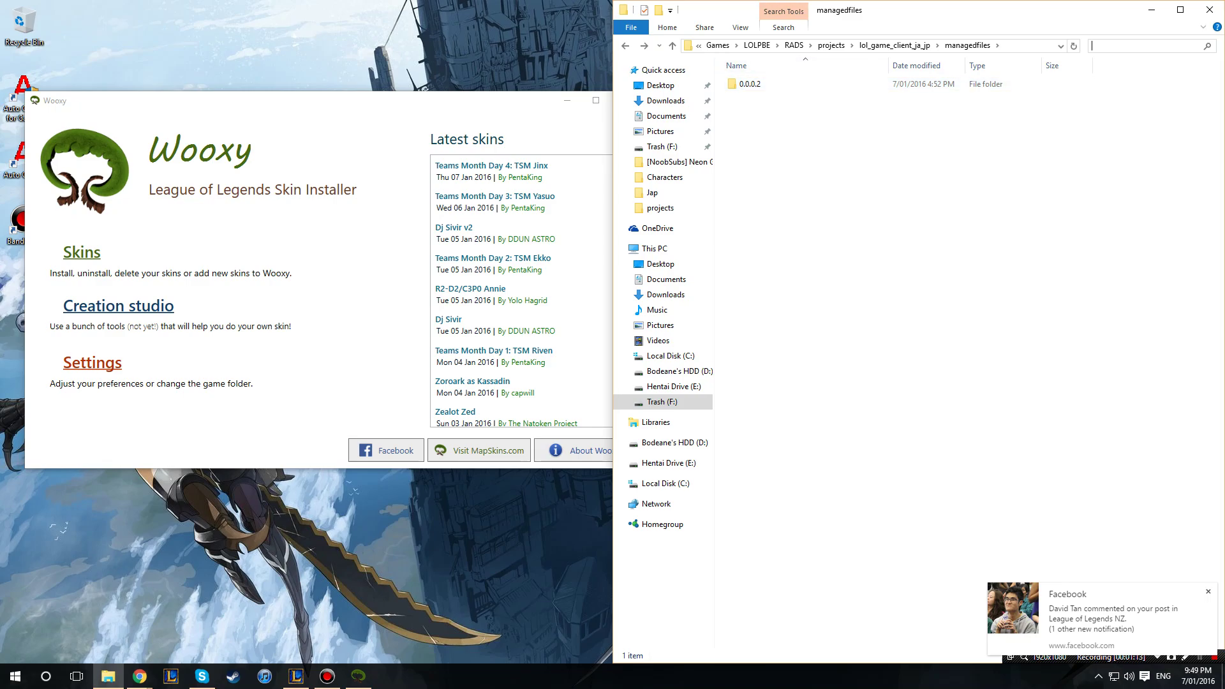
key("alt+Up")
double_click(745, 83)
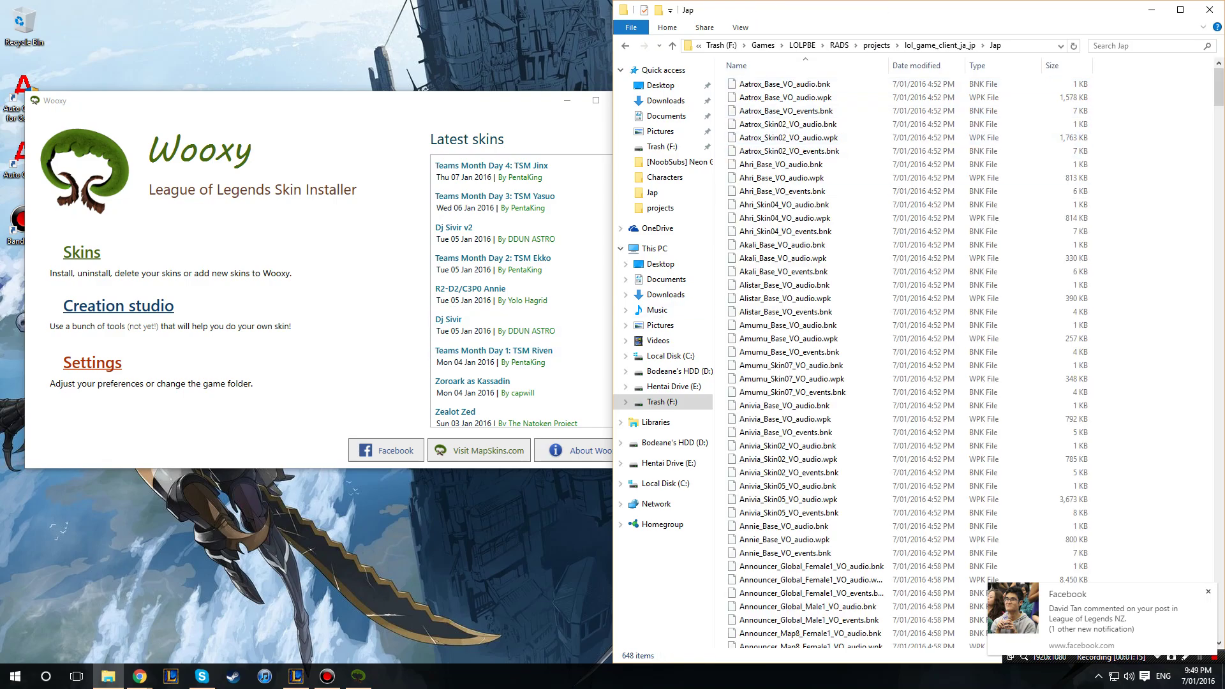
key("alt+Tab")
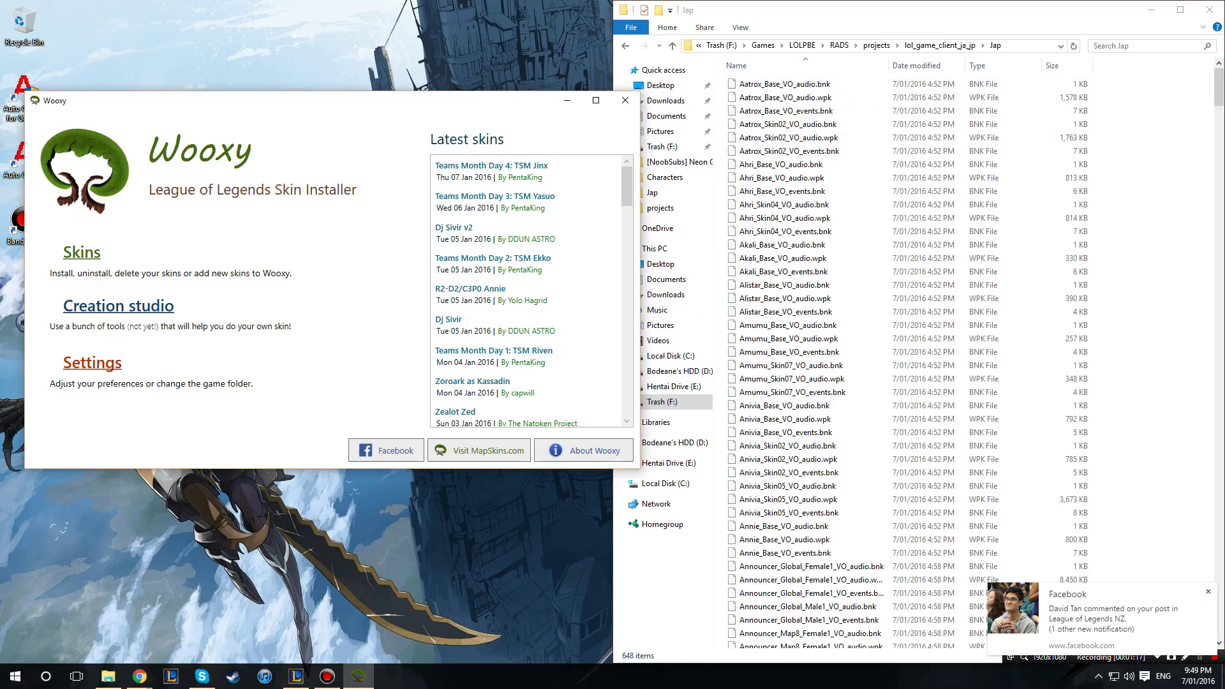
- Start adding files for a new skin in Wooxy and expand This PC's drives
key("Return")
key("Return")
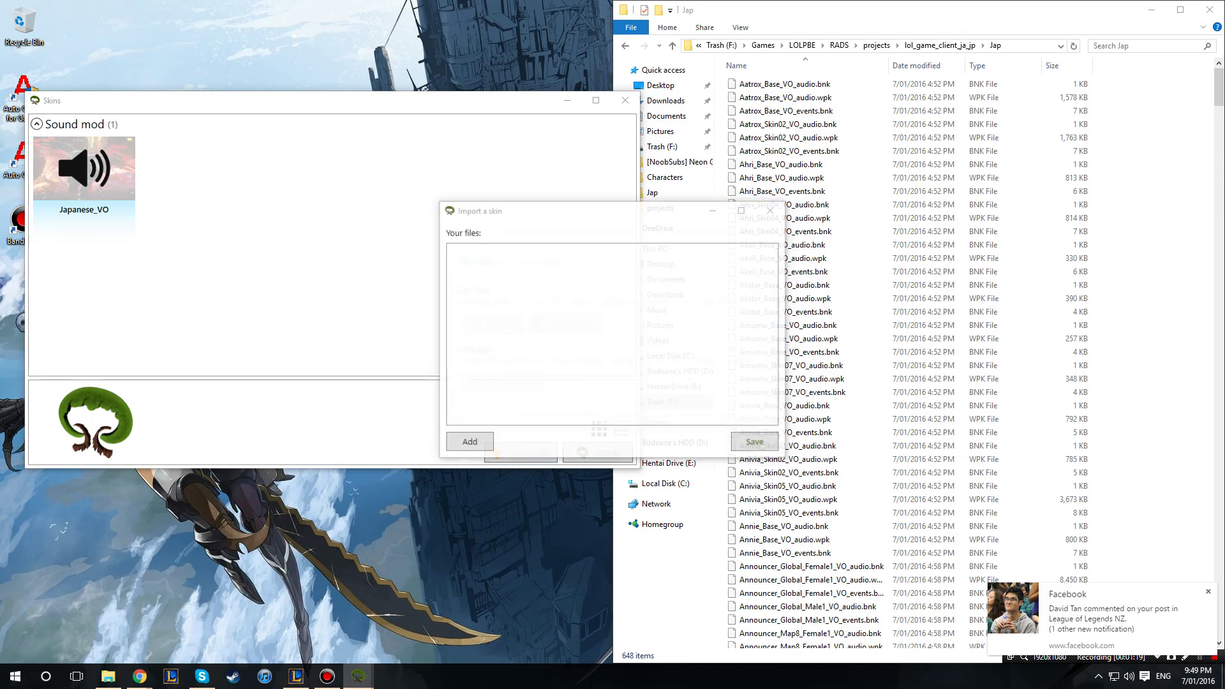
key("Return")
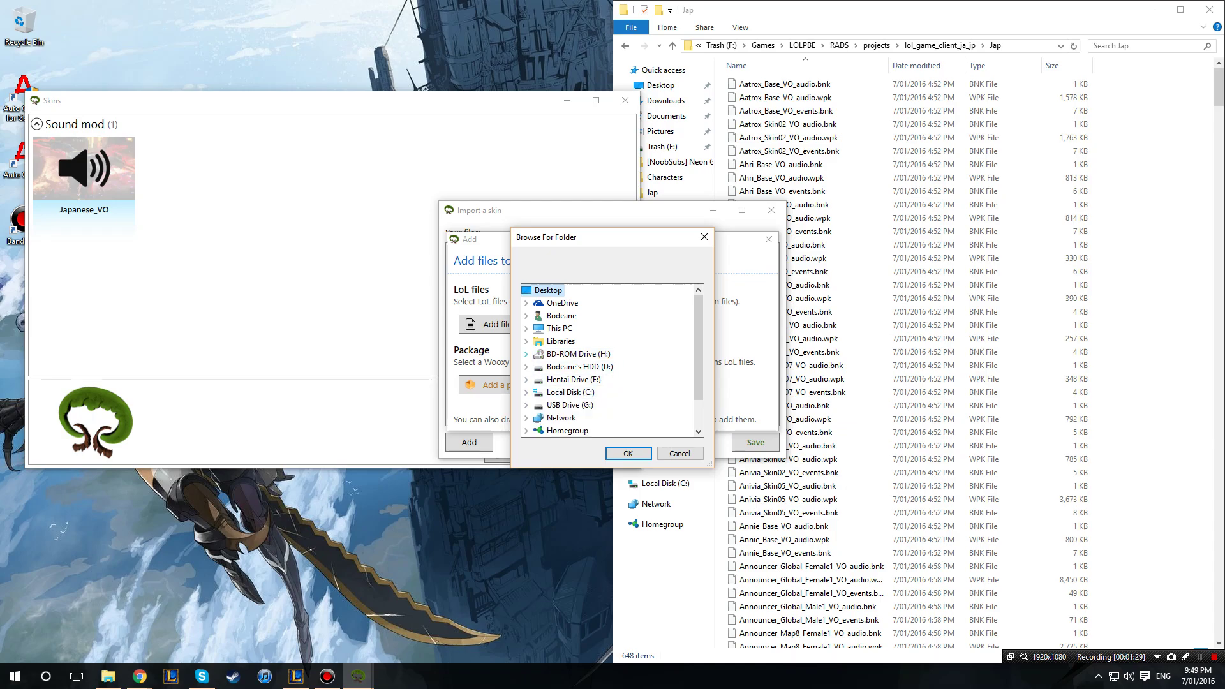
left_click(559, 328)
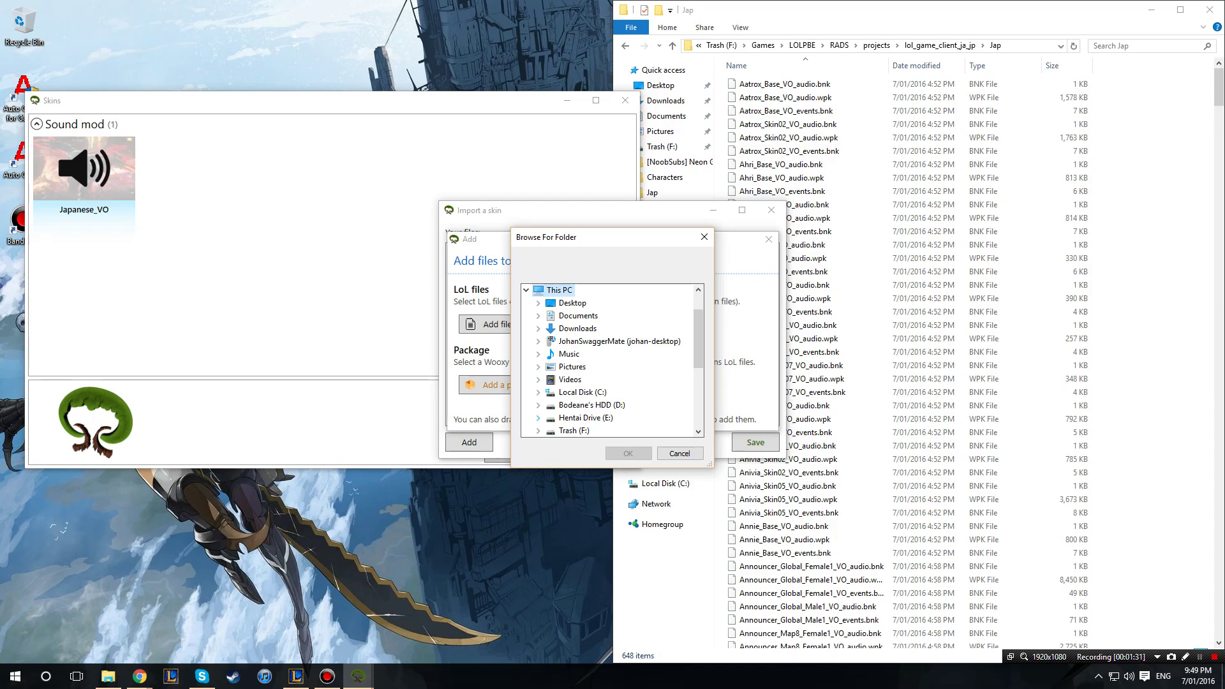
scroll(543, 409, "down", 8)
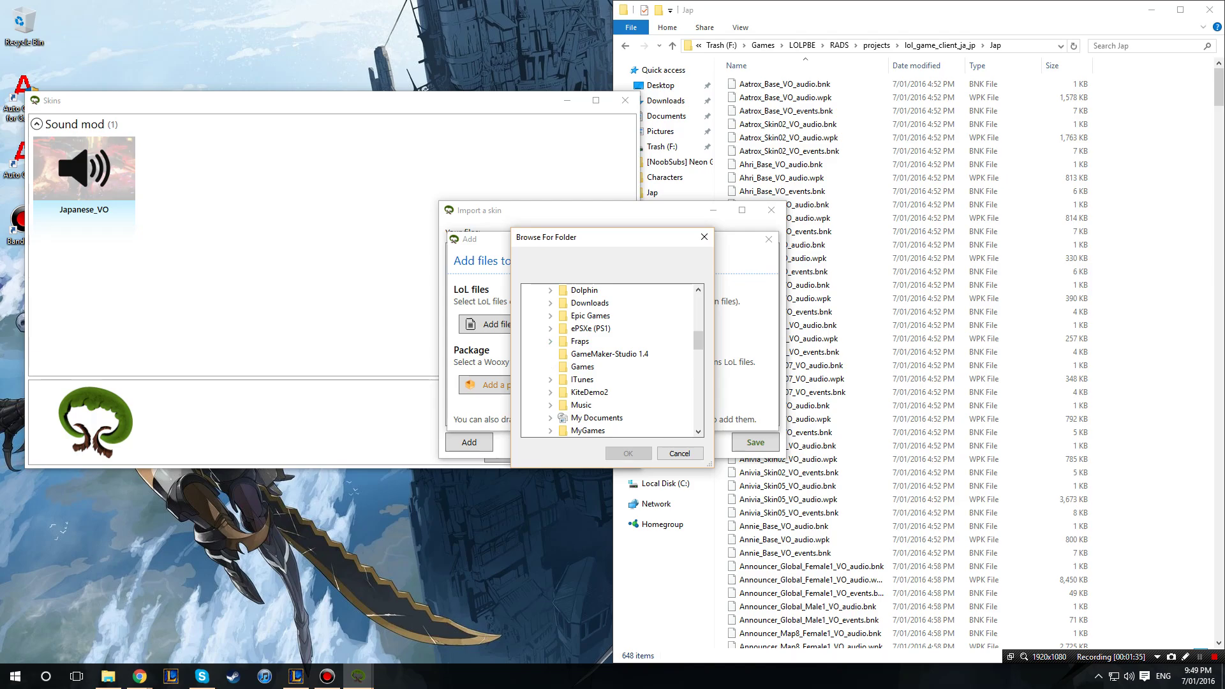
- Expand Games > LOLPBE > RADS > projects > lol_game_client_ja_jp and add the Jap folder
left_click(550, 367)
scroll(575, 383, "down", 2)
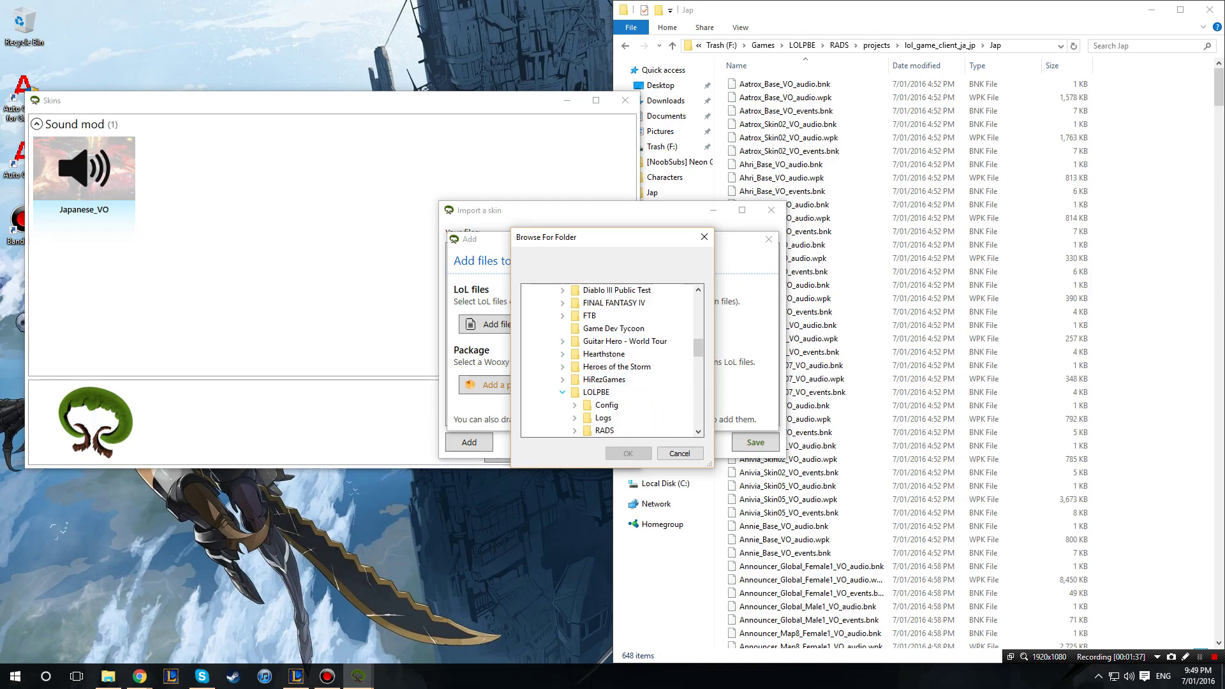
left_click(563, 392)
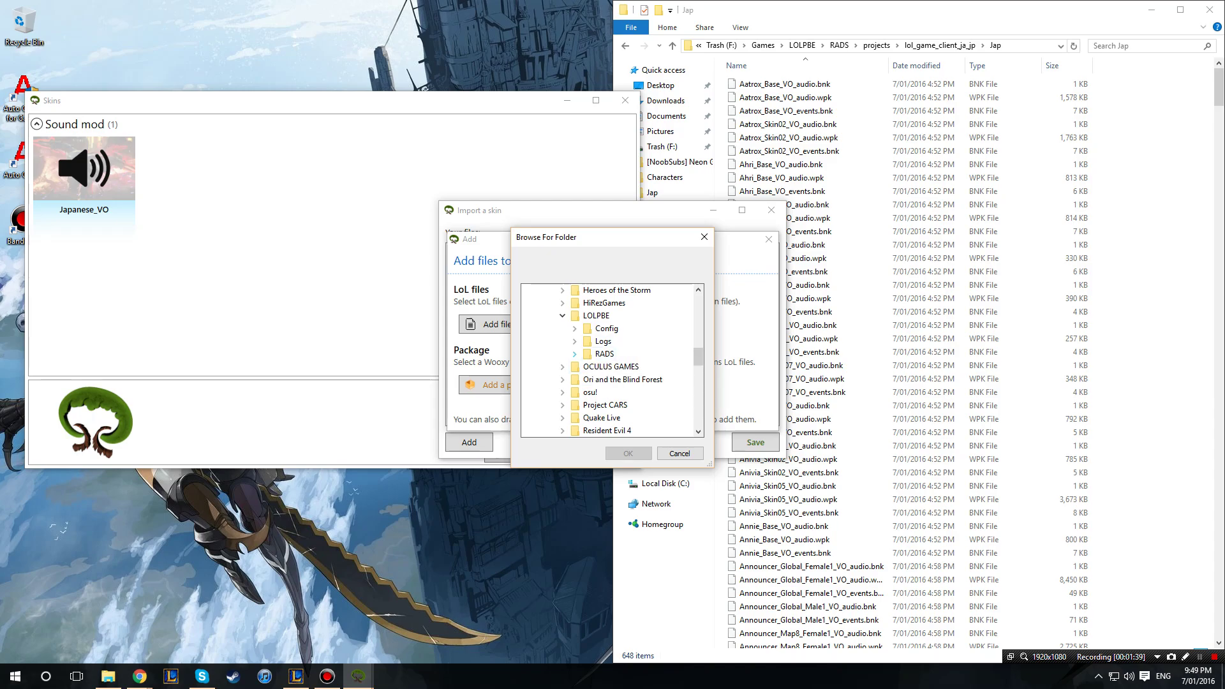
left_click(575, 353)
left_click(587, 341)
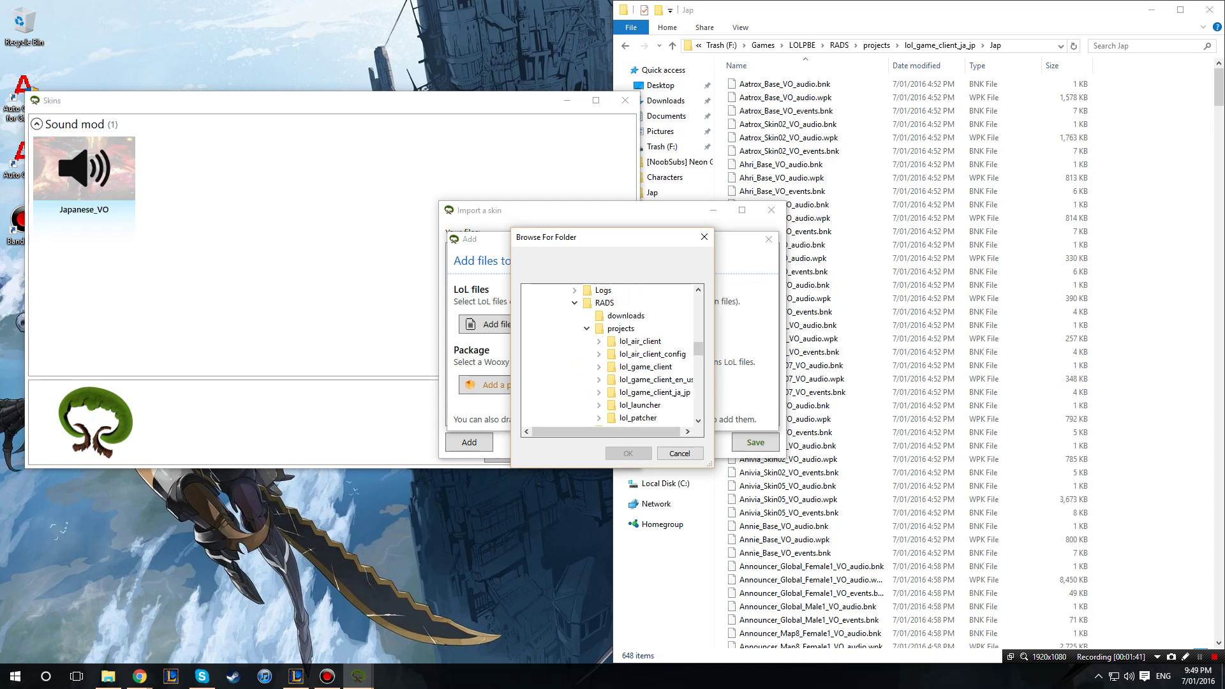
left_click(599, 391)
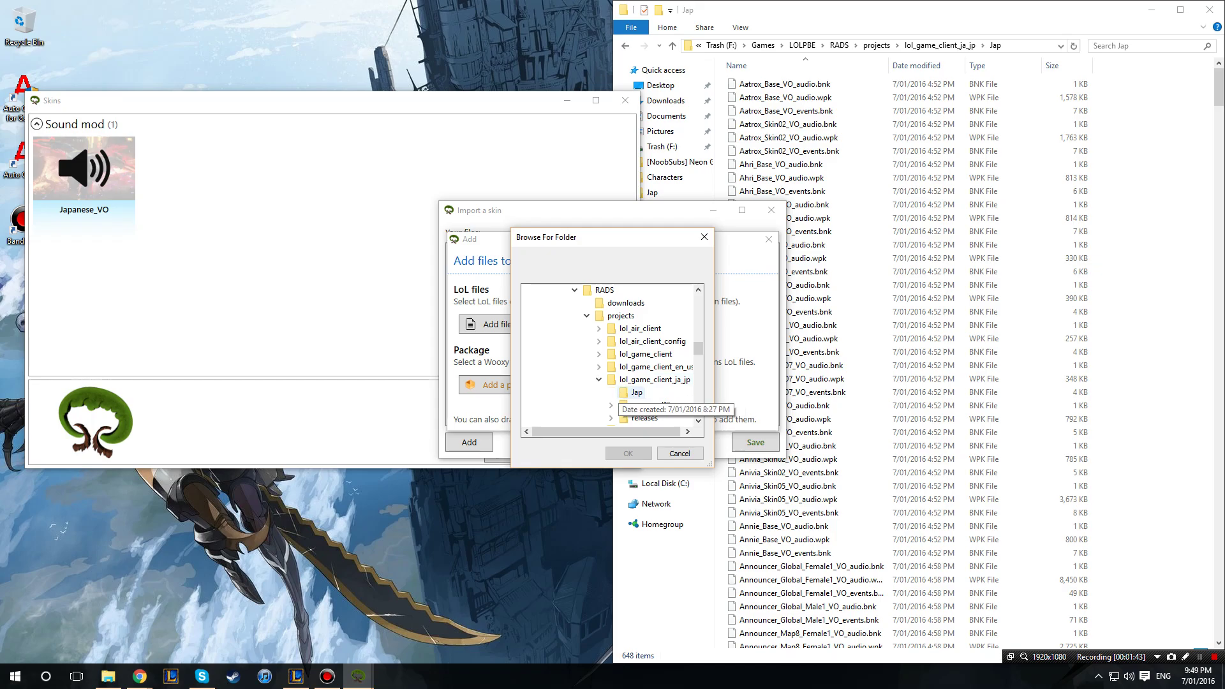
left_click(636, 405)
key("Return")
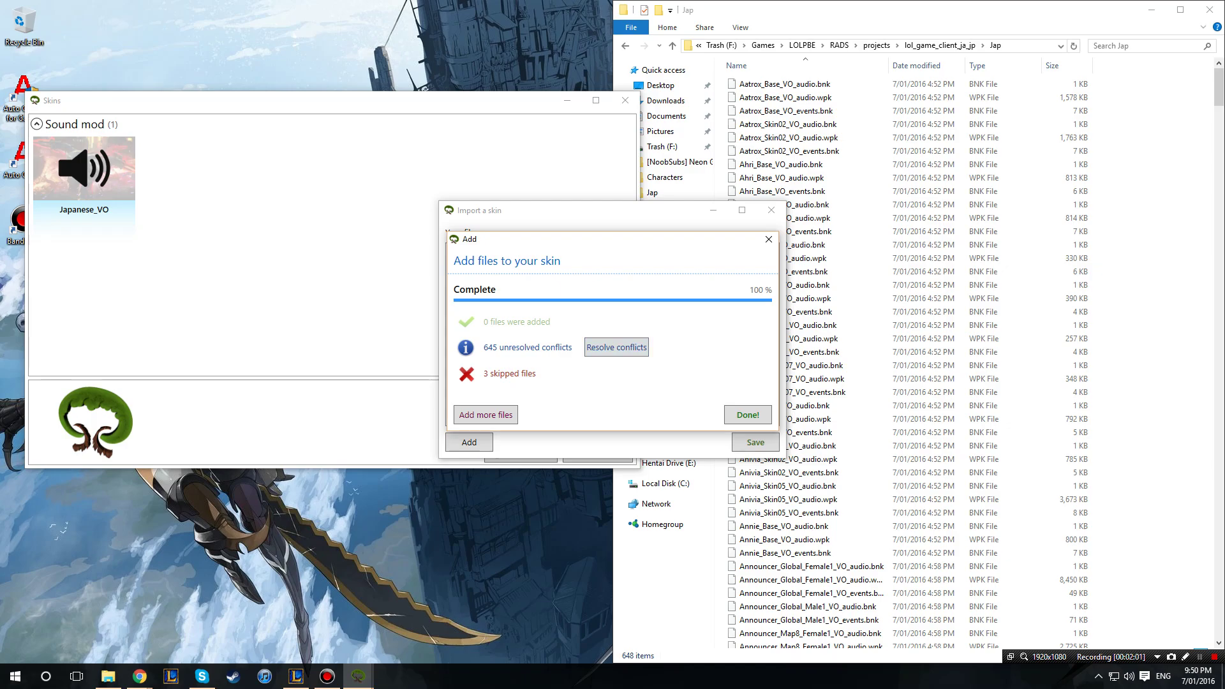
- Resolve the first conflict with the en_au path and reuse that folder for future conflicts
left_click(616, 347)
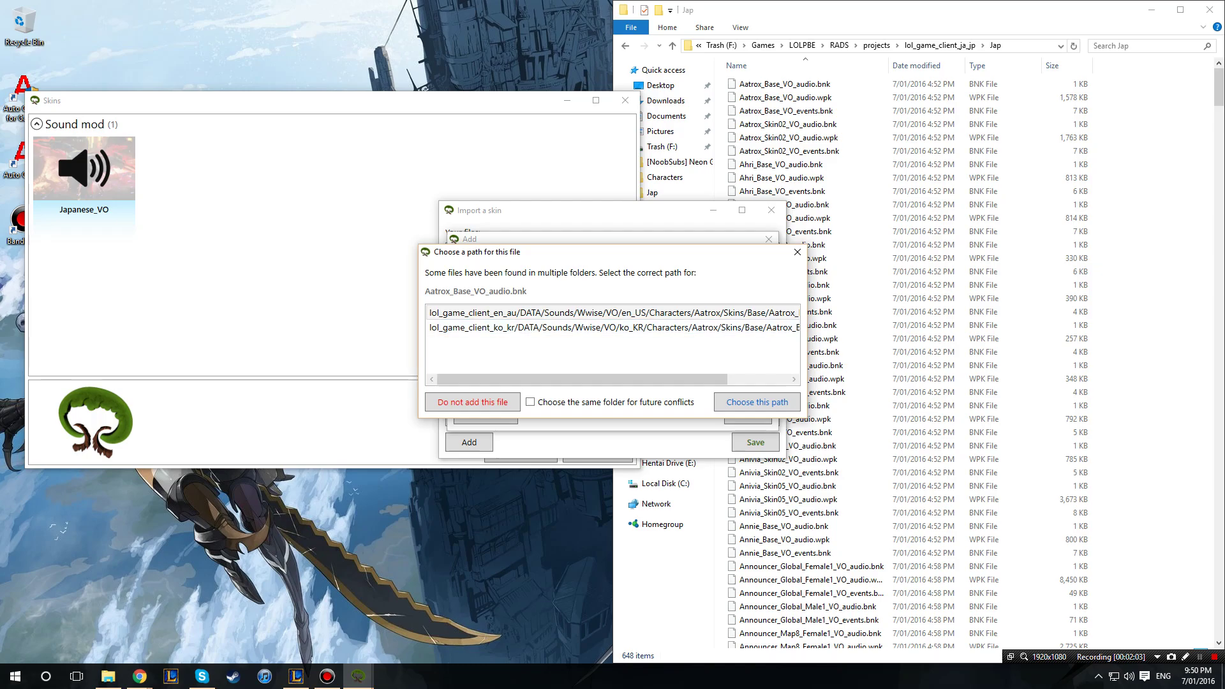
mouse_move(574, 379)
left_mouse_down()
mouse_move(629, 379)
mouse_move(575, 379)
left_mouse_up()
left_click(574, 328)
mouse_move(579, 379)
left_mouse_down()
mouse_move(644, 379)
mouse_move(582, 379)
left_mouse_up()
left_click(583, 313)
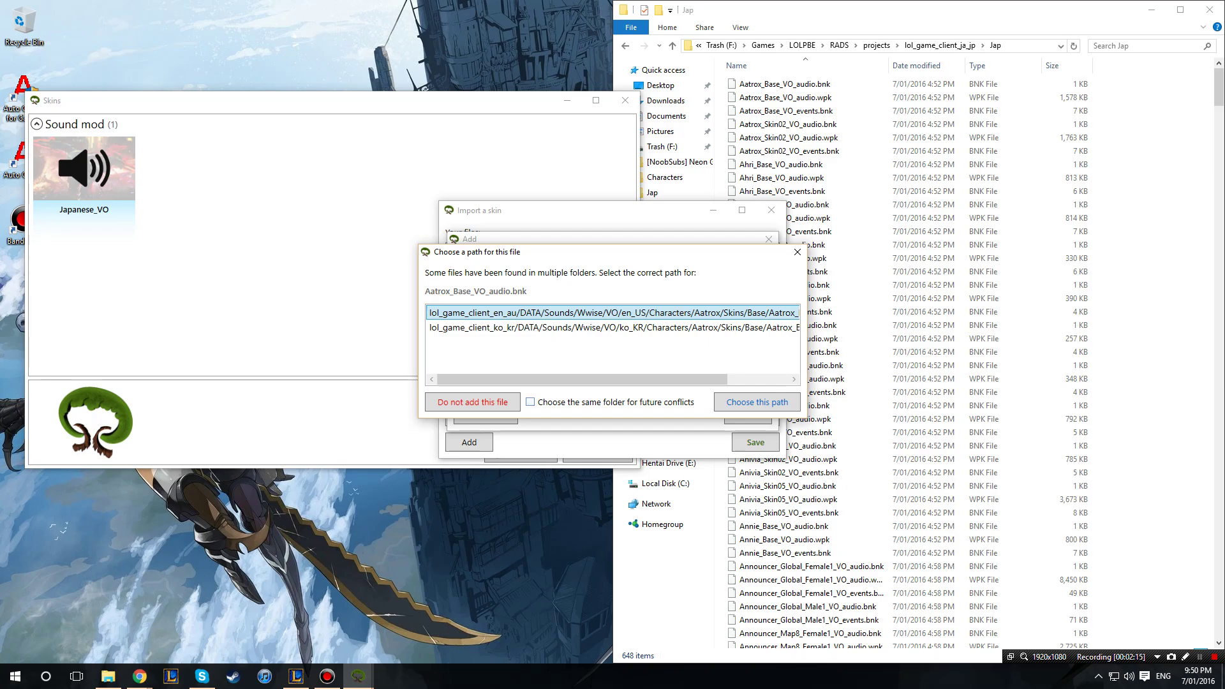
left_click(530, 402)
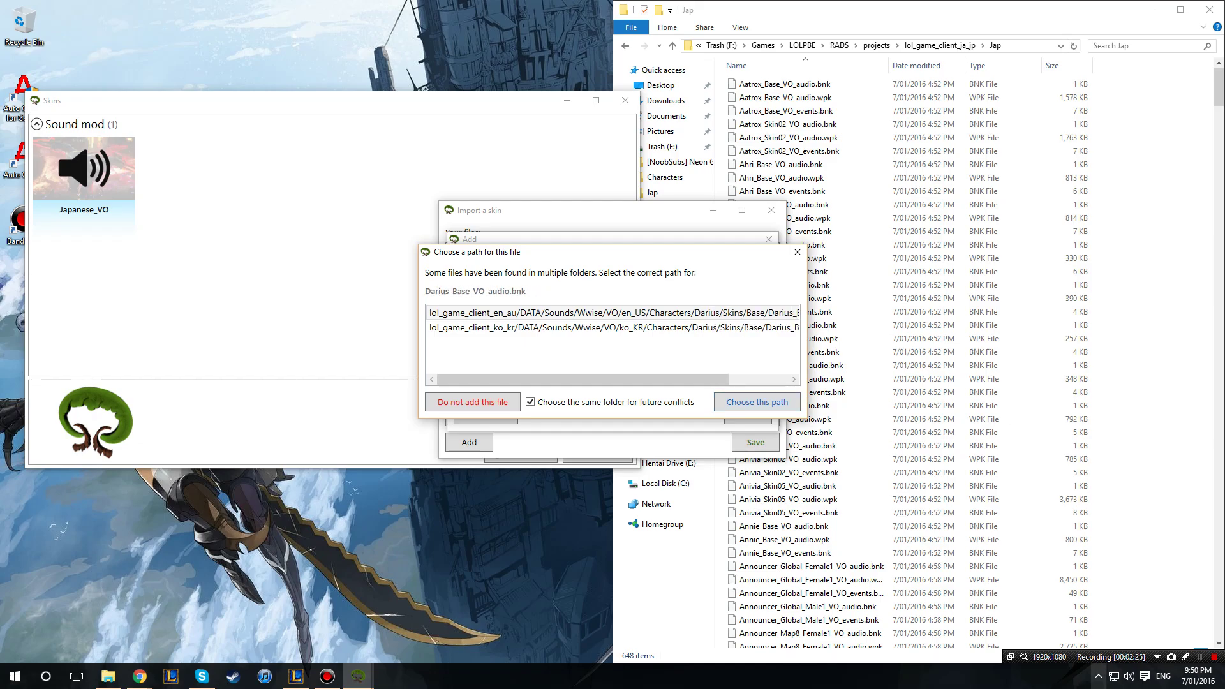
- Run the auto clicker to accept the path for every remaining conflict, leaving 645 added
left_click(1098, 677)
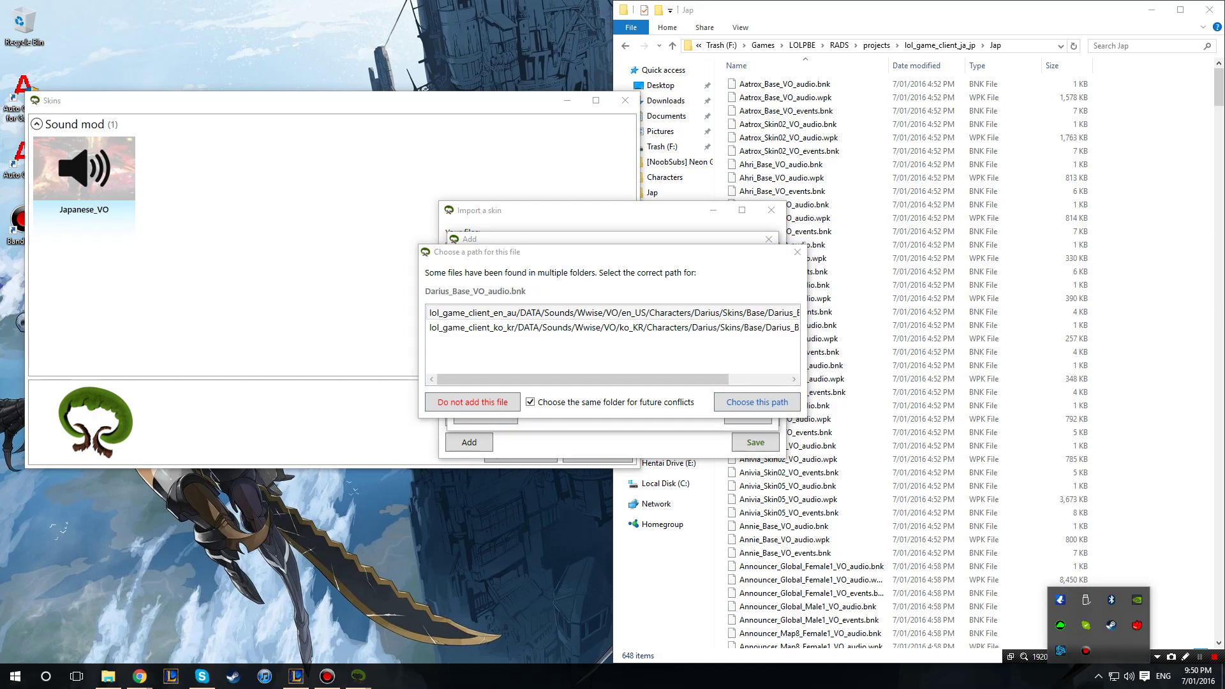
left_click(1136, 626)
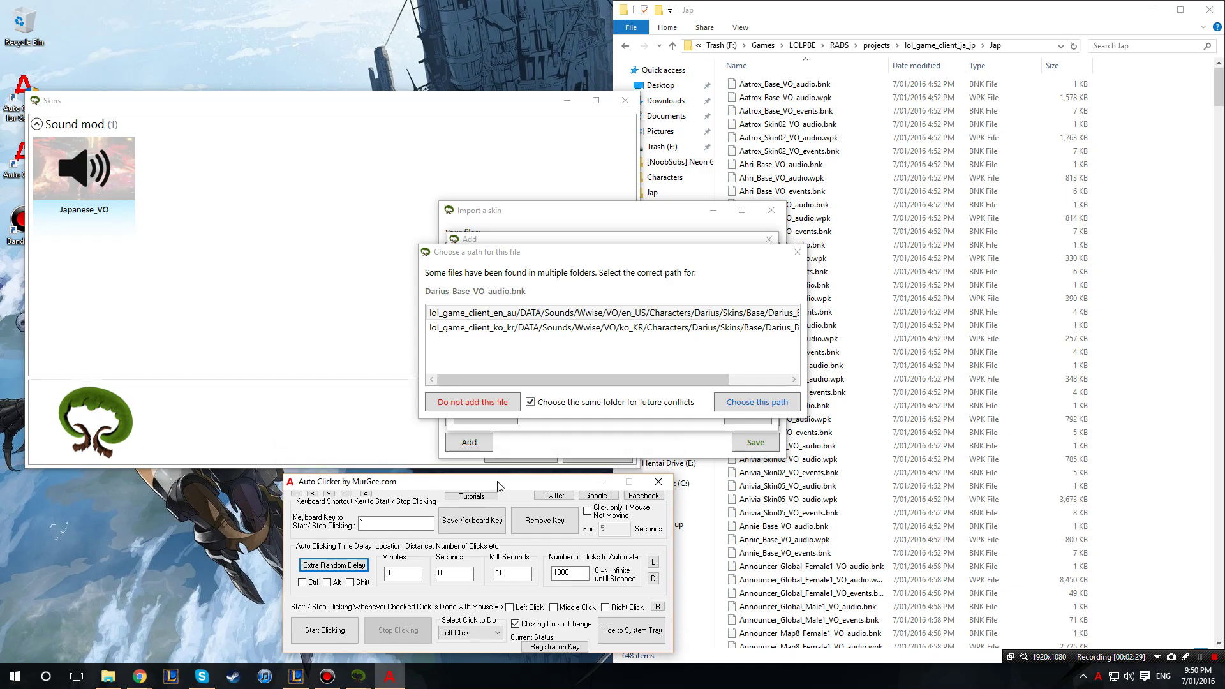
left_click_drag(496, 493, 495, 491)
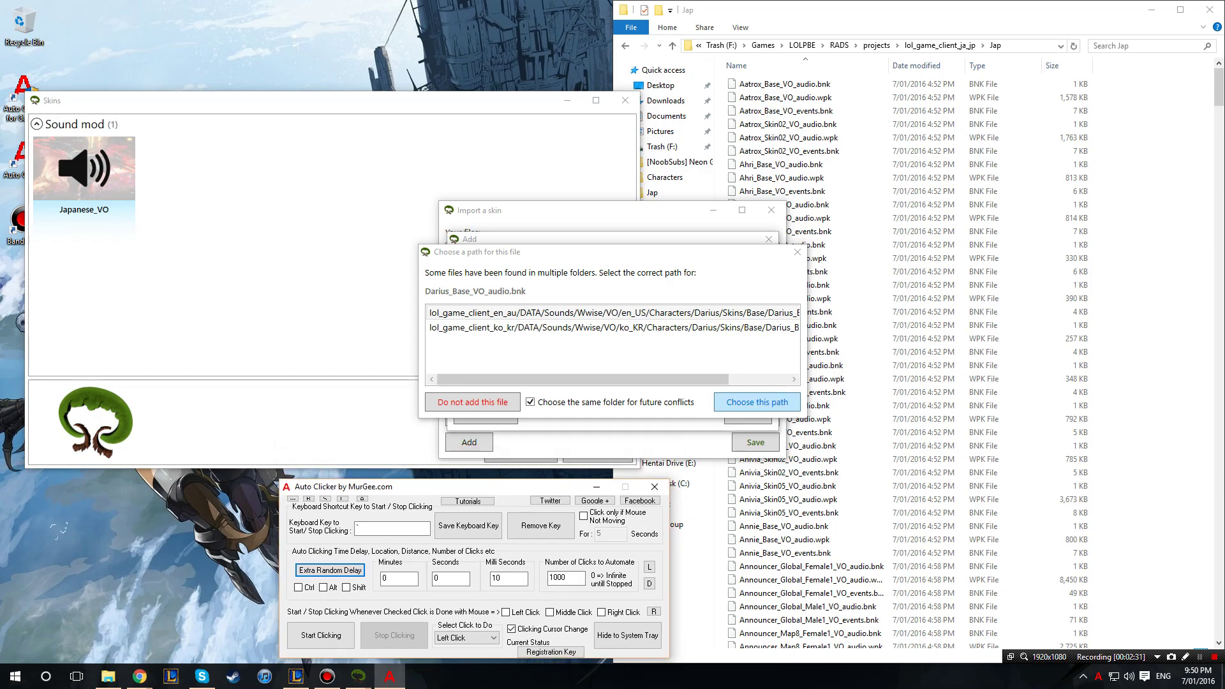
key("grave")
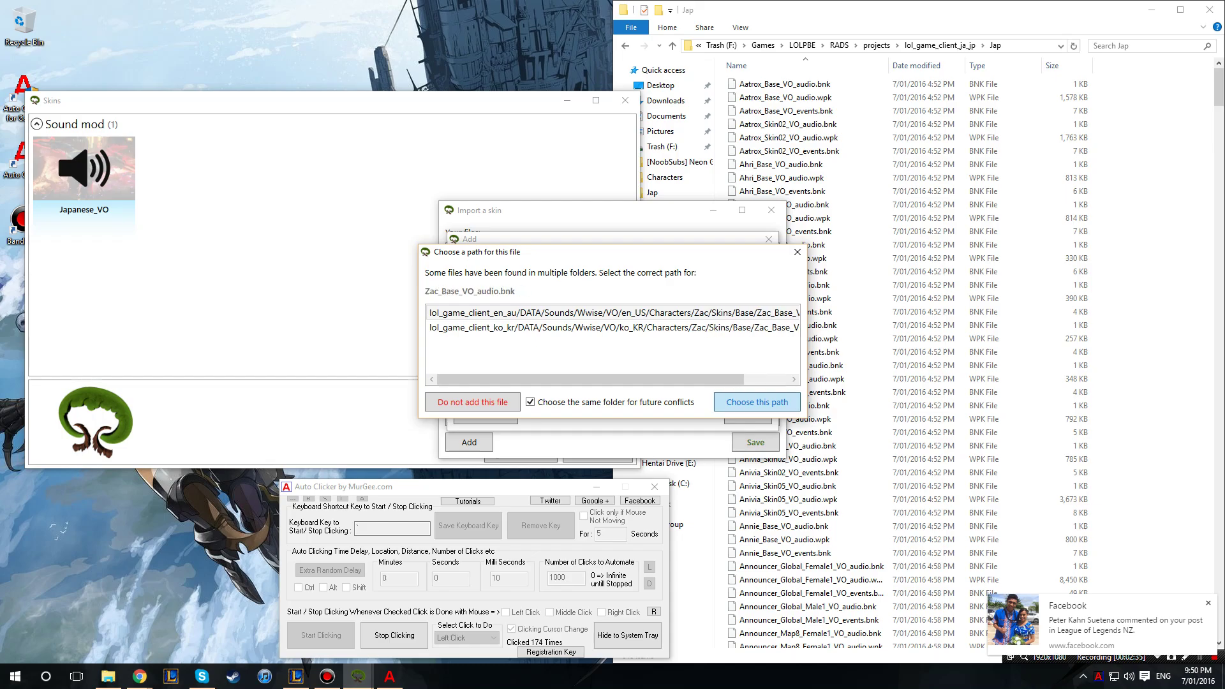
key("grave")
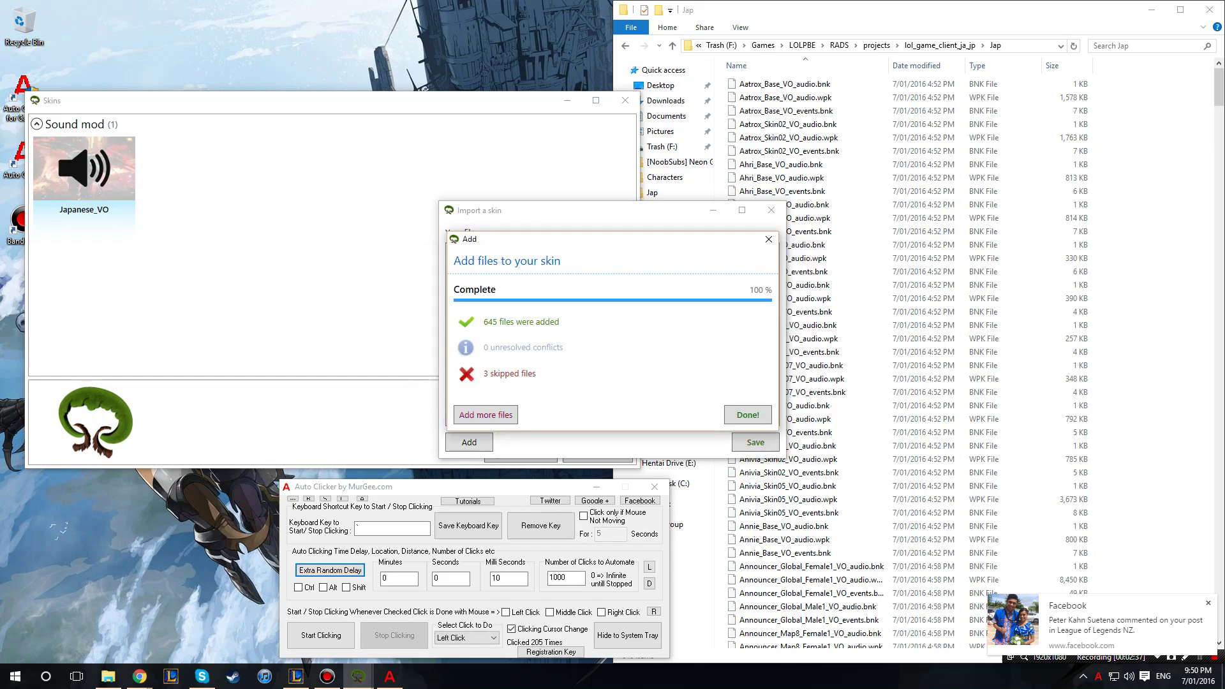
- Name the skin Jap_vo_video, set type Sound mod with subtype Character sounds, and save it
key("Return")
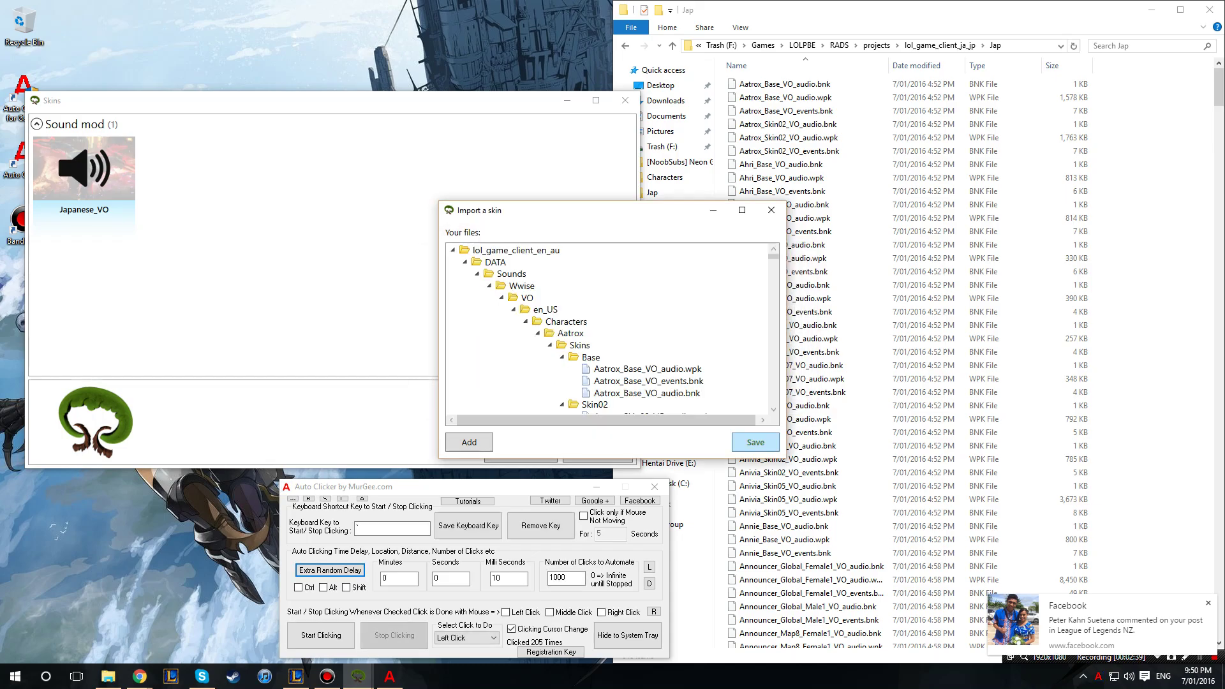
key("Return")
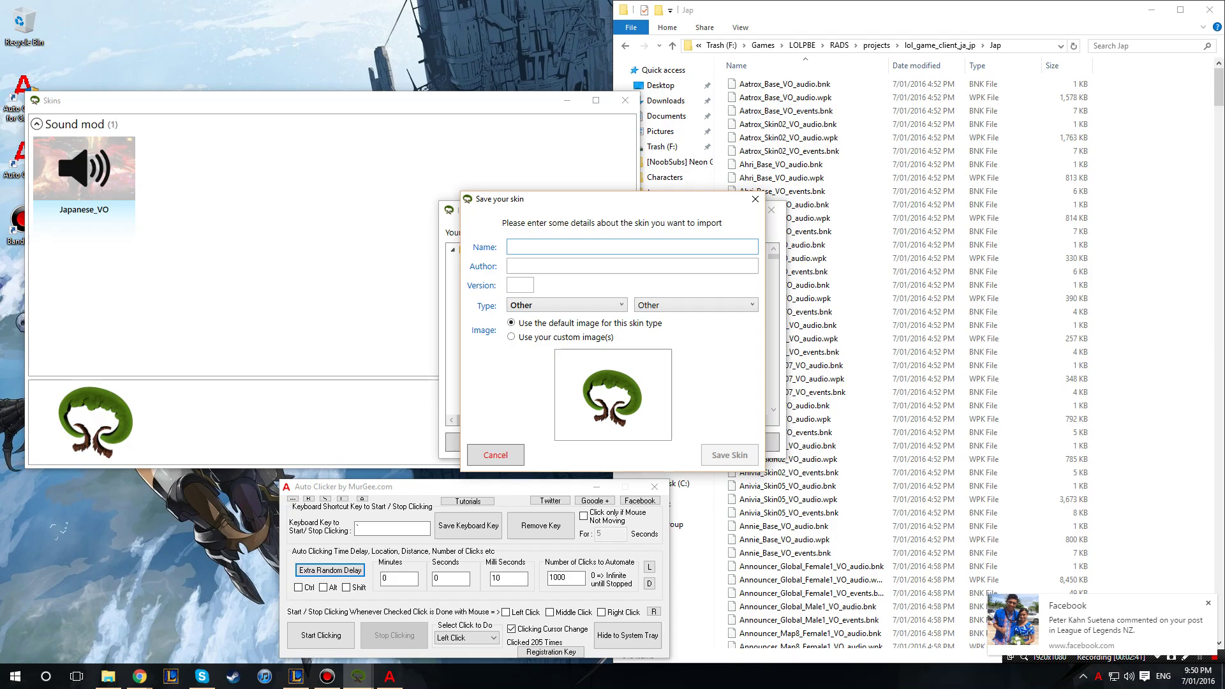
type("Jap_vo_video")
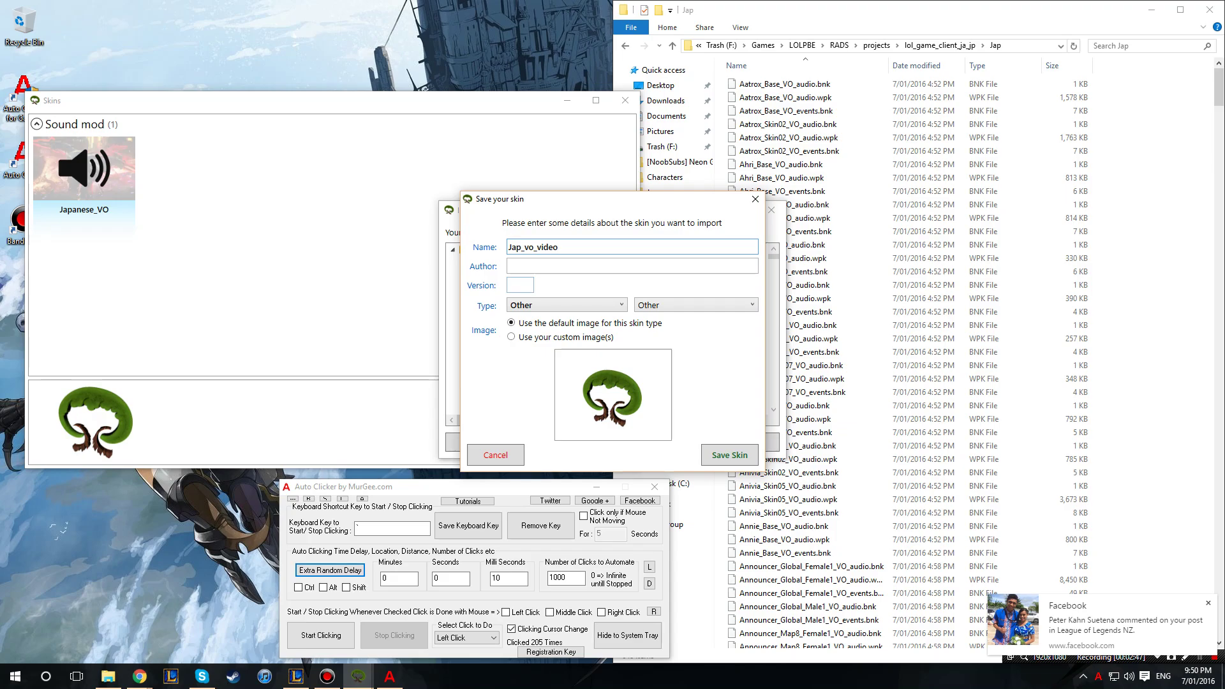
left_click(566, 305)
left_click(543, 346)
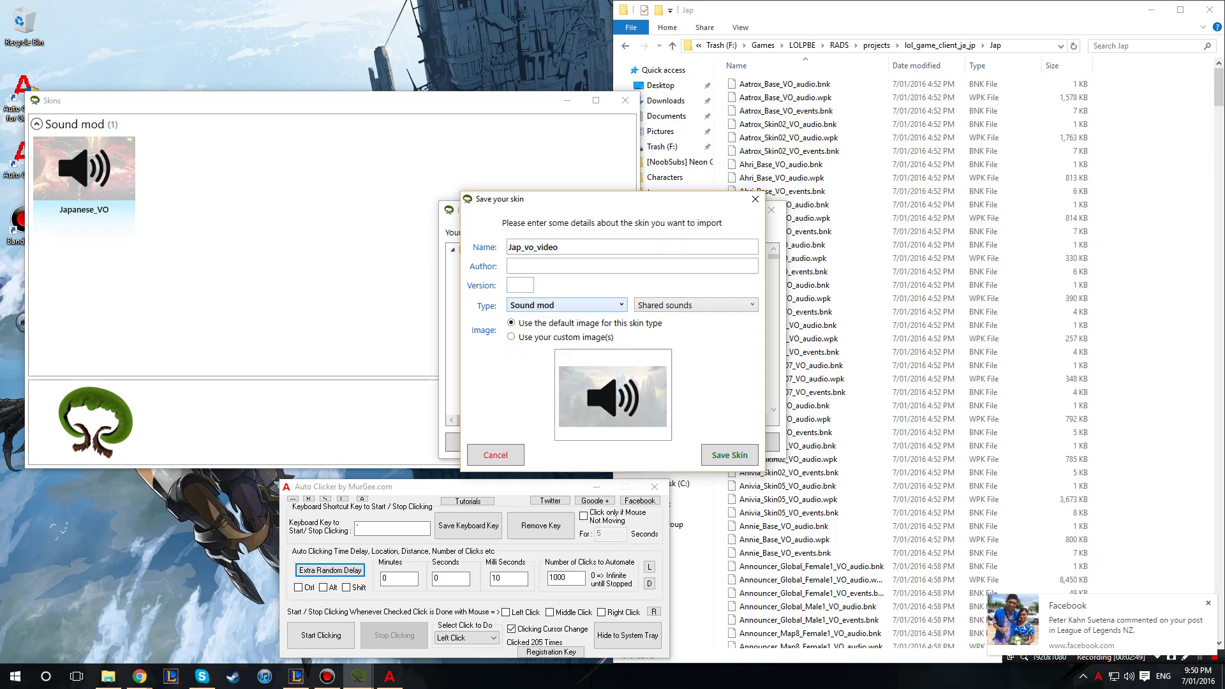
left_click(696, 305)
left_click(677, 335)
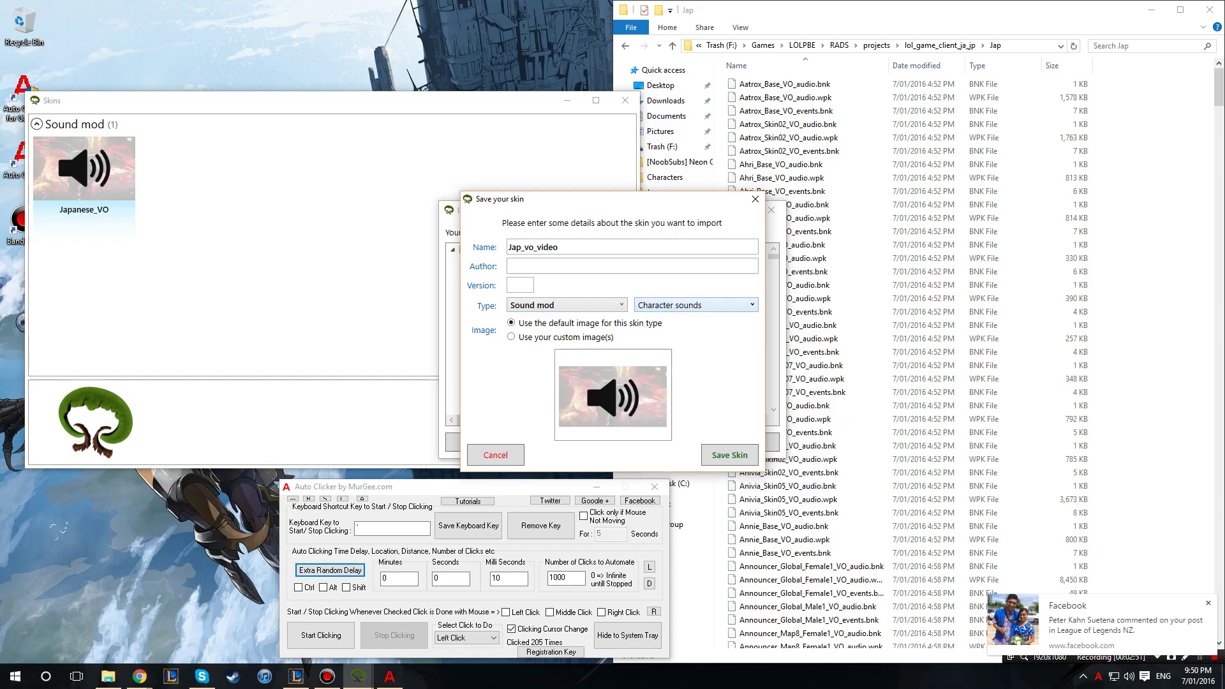
key("Return")
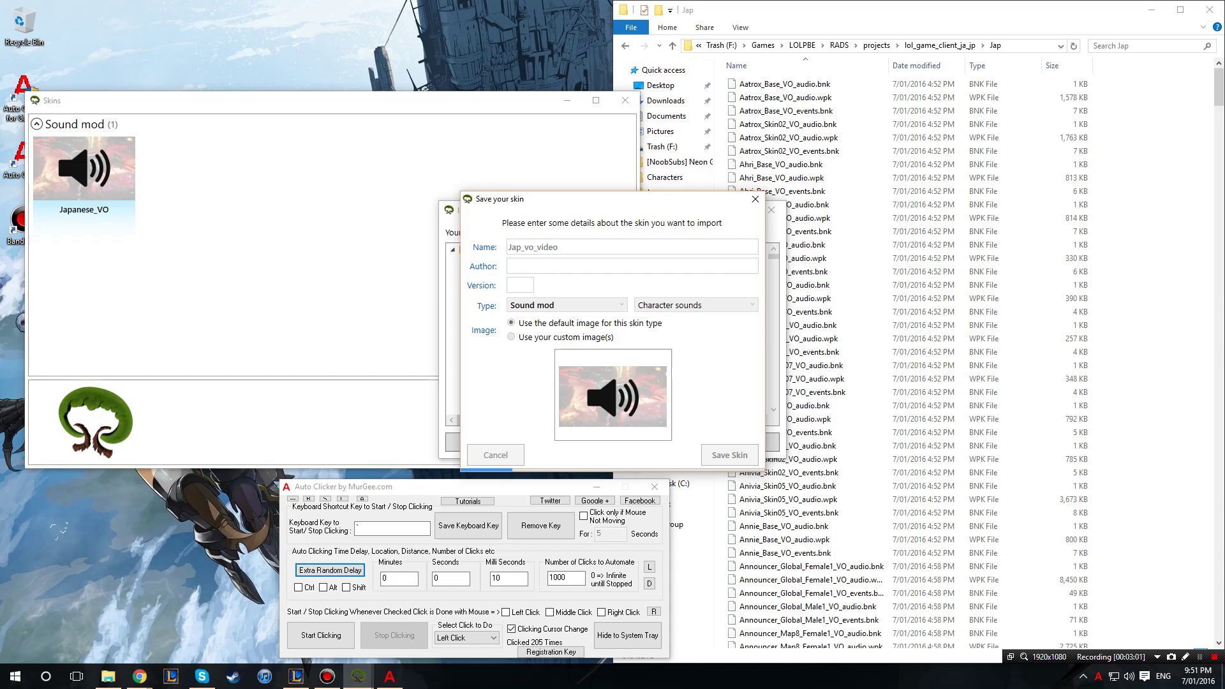
key("shift+F12")
key("shift+F12")
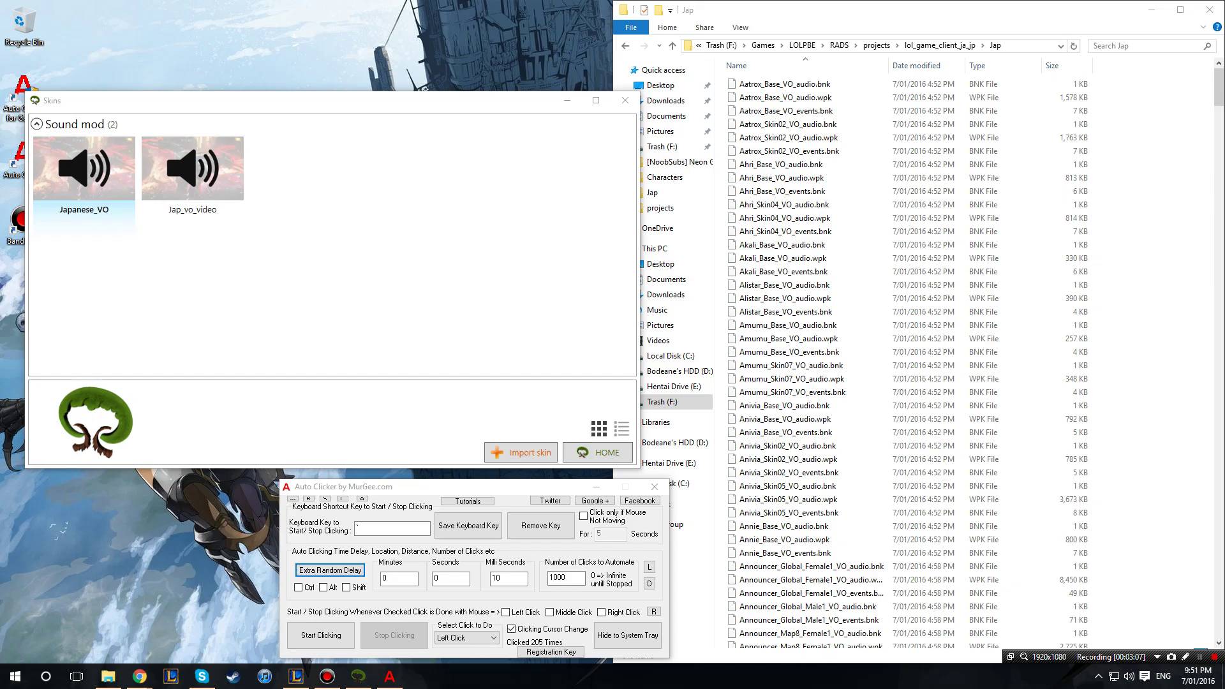
- Select the Jap_vo_video tile to show its preview with the Install button
left_click(192, 169)
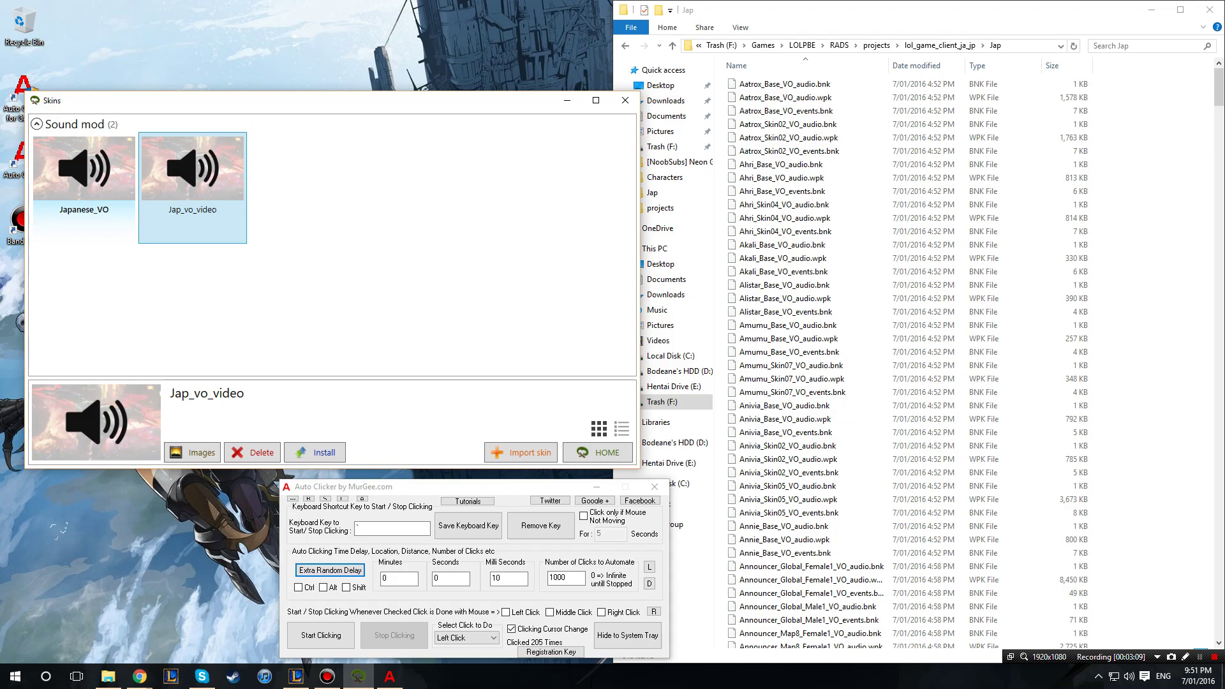